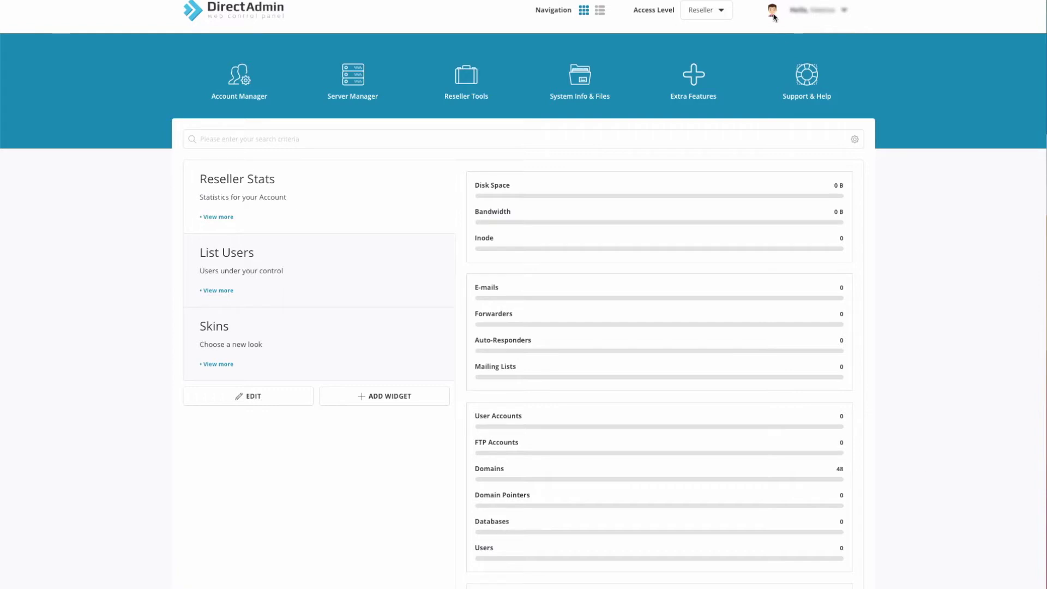
Step: Open the skin options and preview the Sidebar, Icons Grid and Hybrid layouts
{"action": "left_click", "coordinate": [843, 12]}
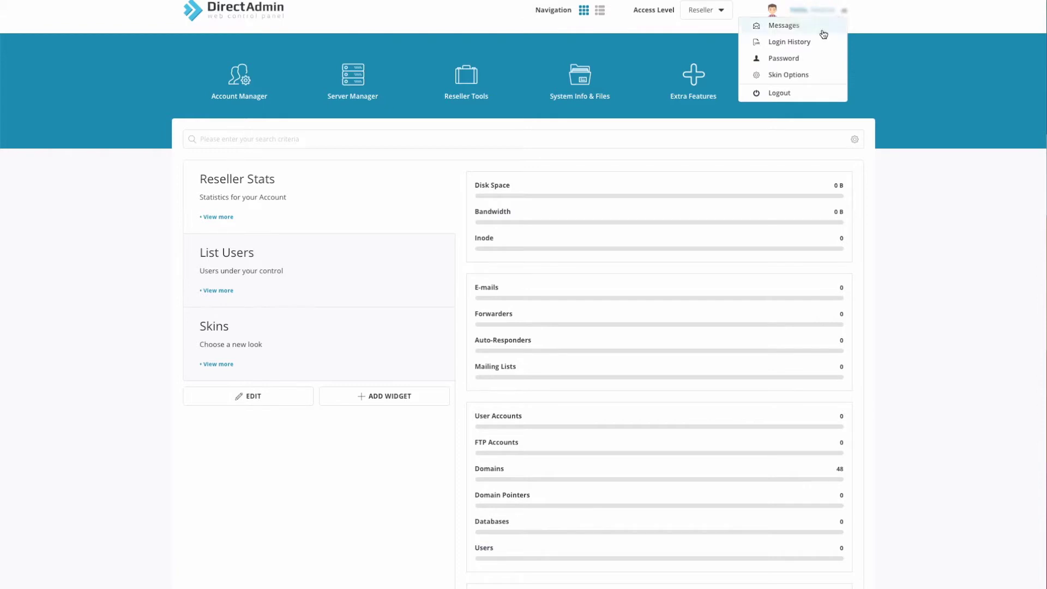
{"action": "left_click", "coordinate": [804, 75]}
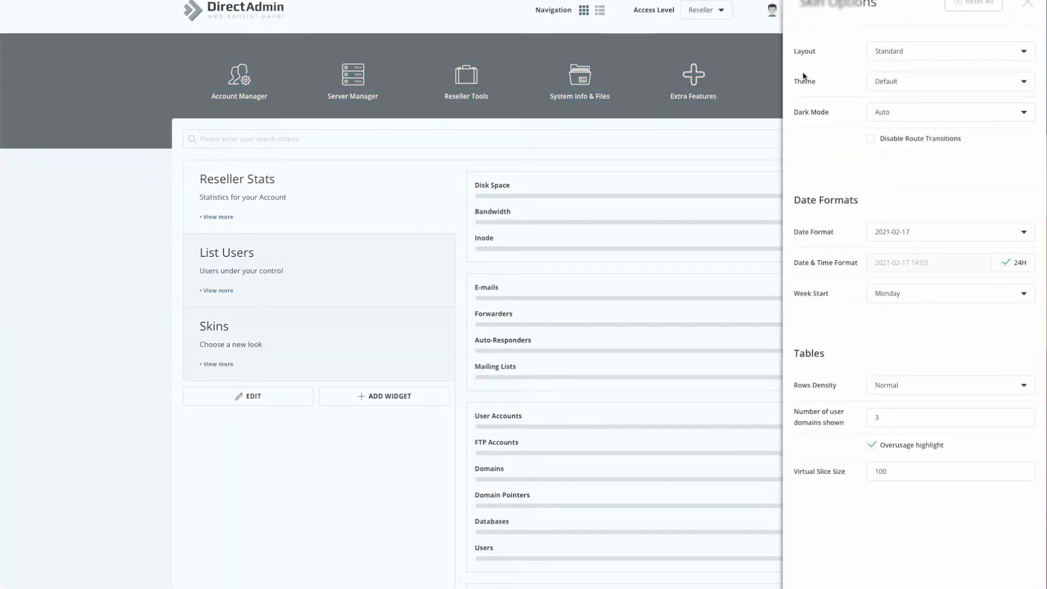
{"action": "left_click", "coordinate": [912, 52]}
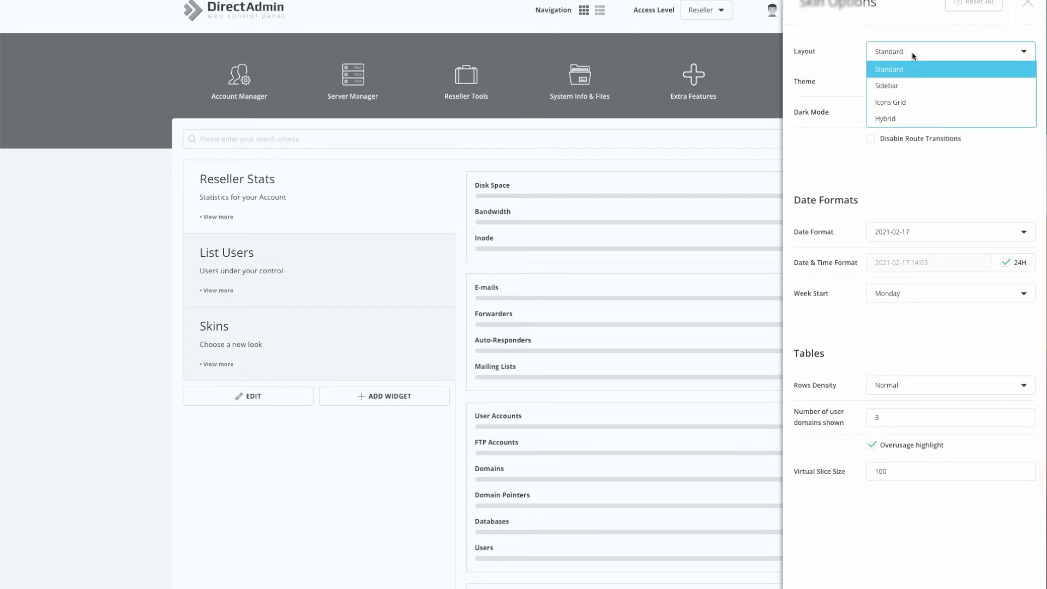
{"action": "left_click", "coordinate": [912, 52]}
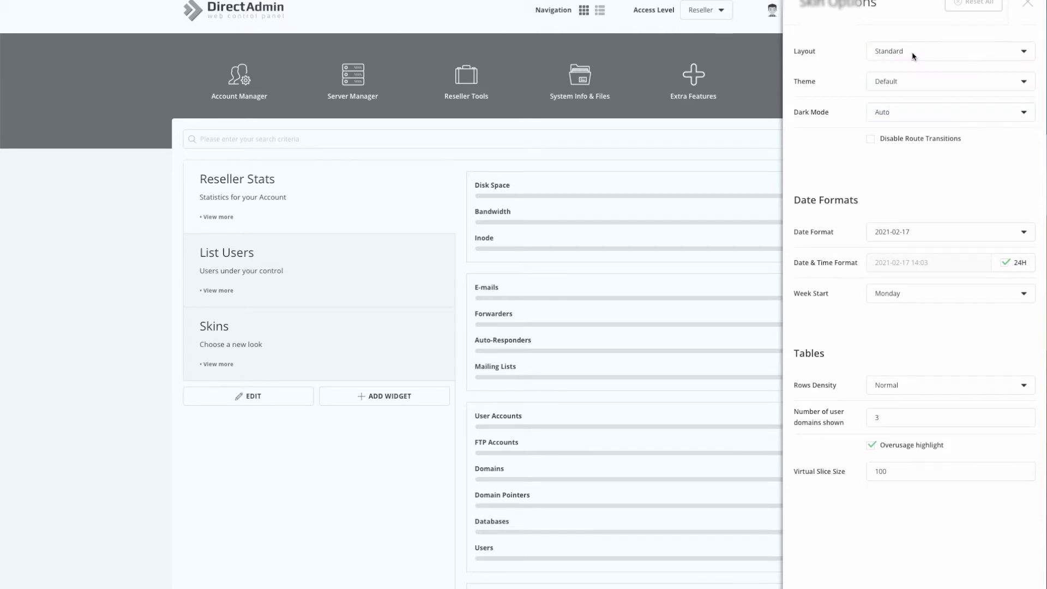
{"action": "left_click", "coordinate": [912, 51]}
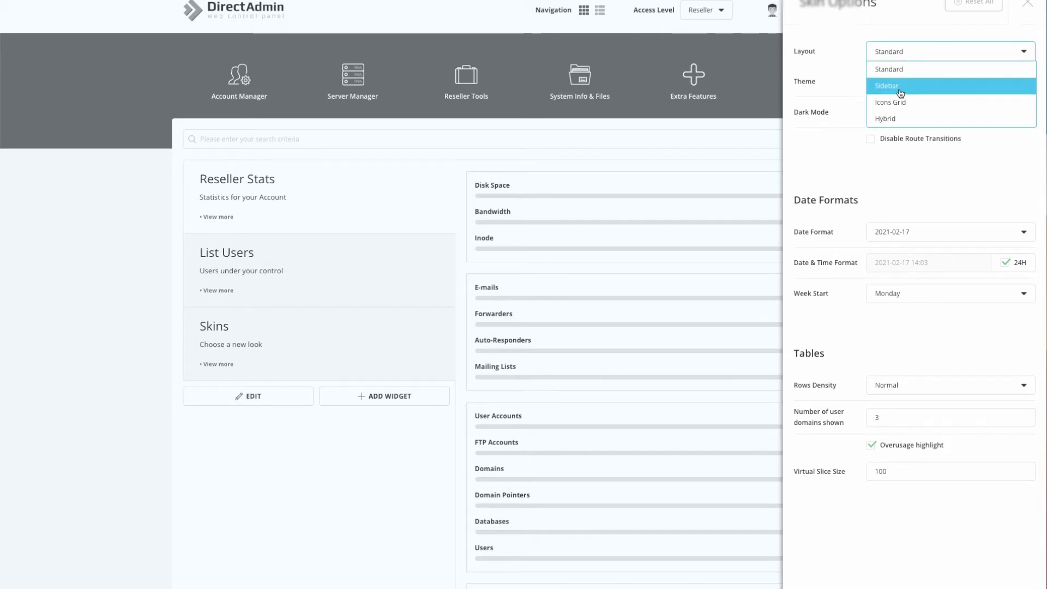
{"action": "left_click", "coordinate": [906, 86]}
{"action": "left_click", "coordinate": [907, 54]}
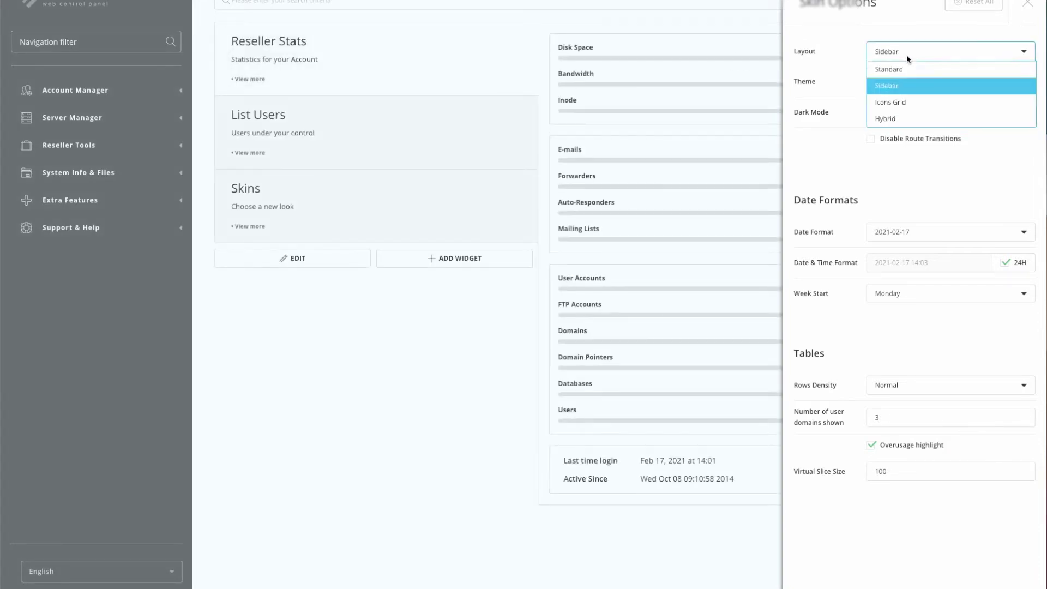
{"action": "left_click", "coordinate": [905, 100]}
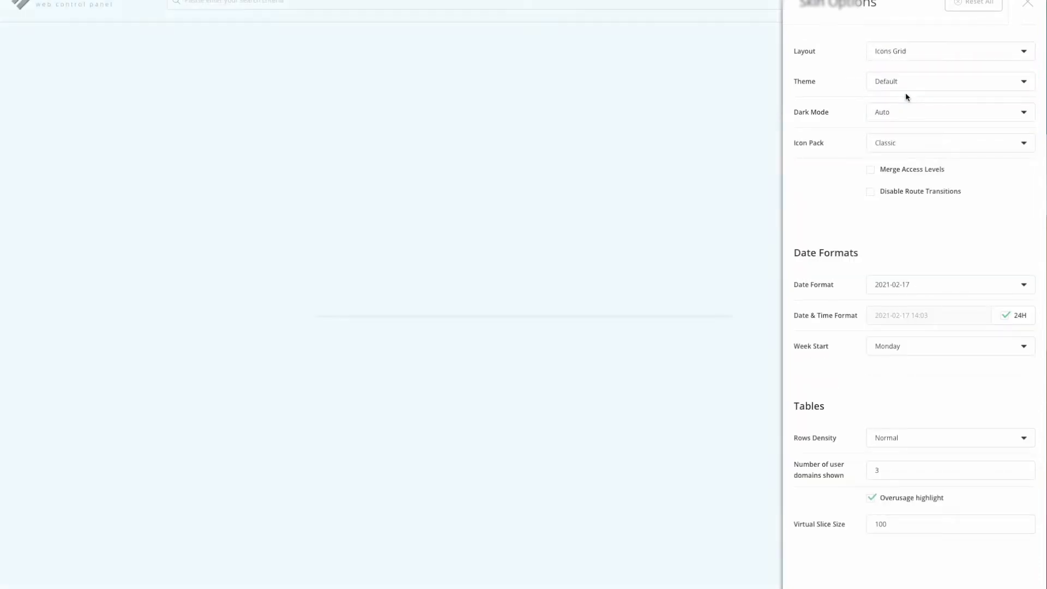
{"action": "left_click", "coordinate": [909, 51]}
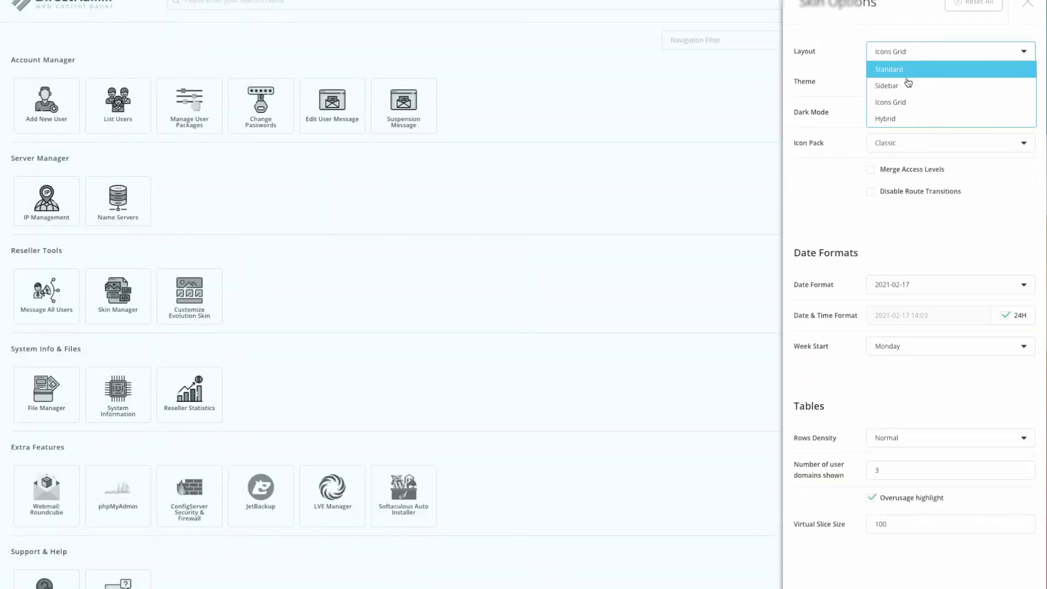
{"action": "left_click", "coordinate": [908, 116]}
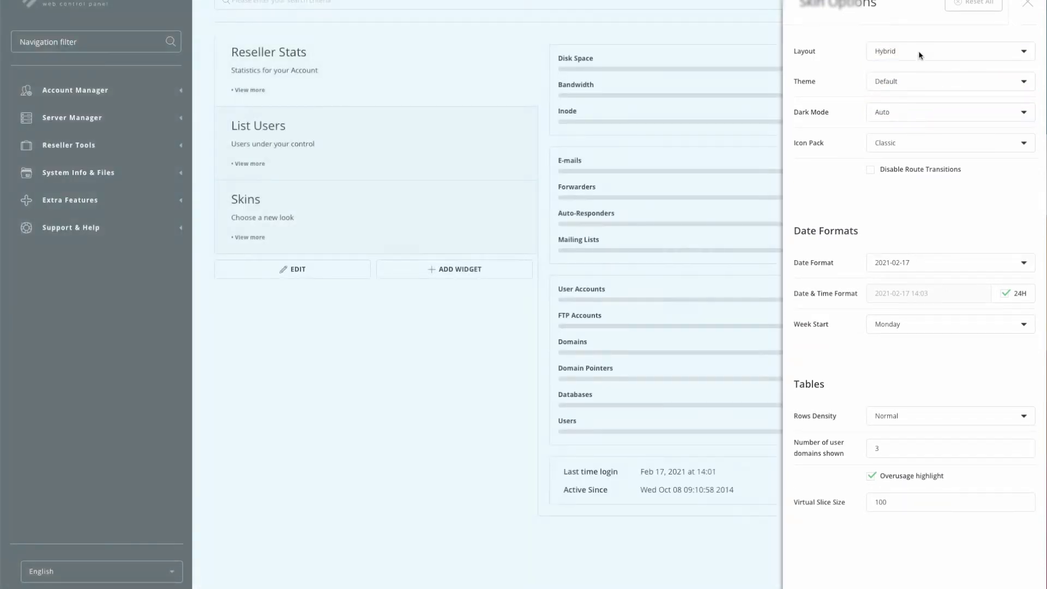
Step: Set the skin layout to Icons Grid and close the skin options
{"action": "left_click", "coordinate": [921, 55]}
{"action": "left_click", "coordinate": [912, 100]}
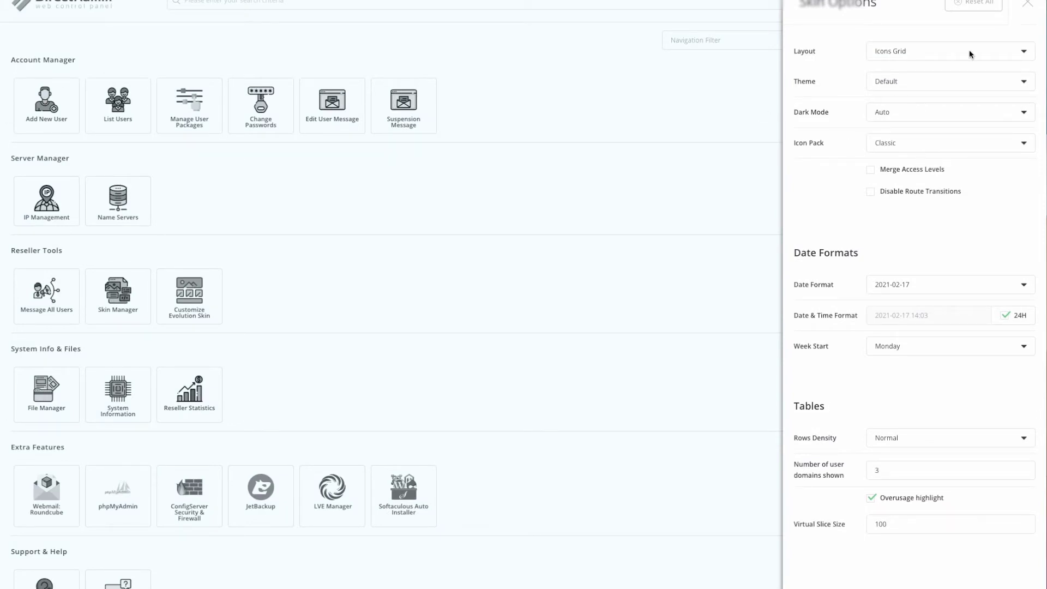
{"action": "left_click", "coordinate": [1025, 7]}
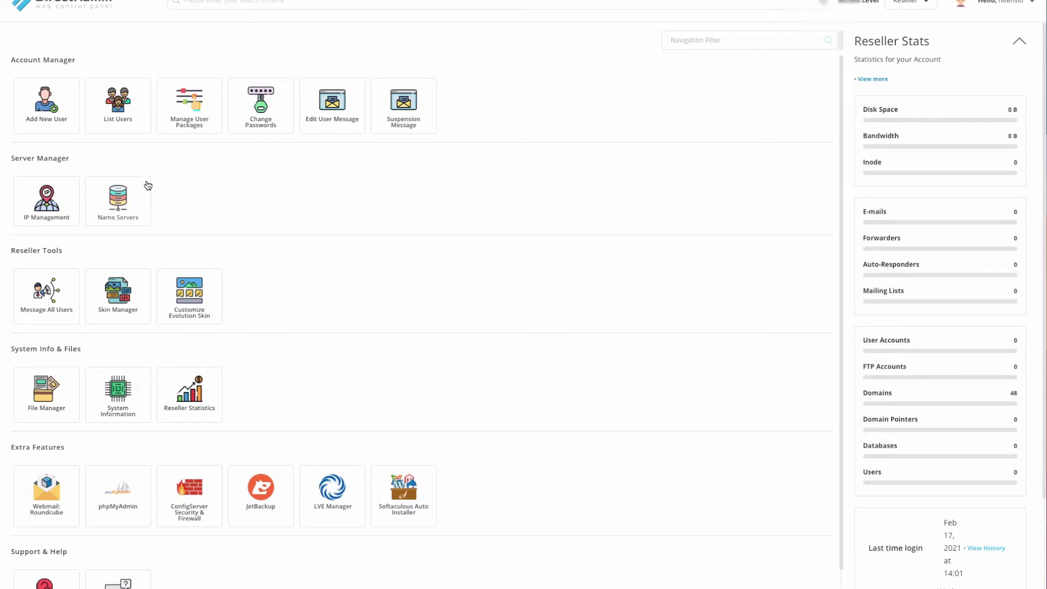
Step: List the reseller's users and log in as the first user in the list
{"action": "left_click", "coordinate": [124, 116]}
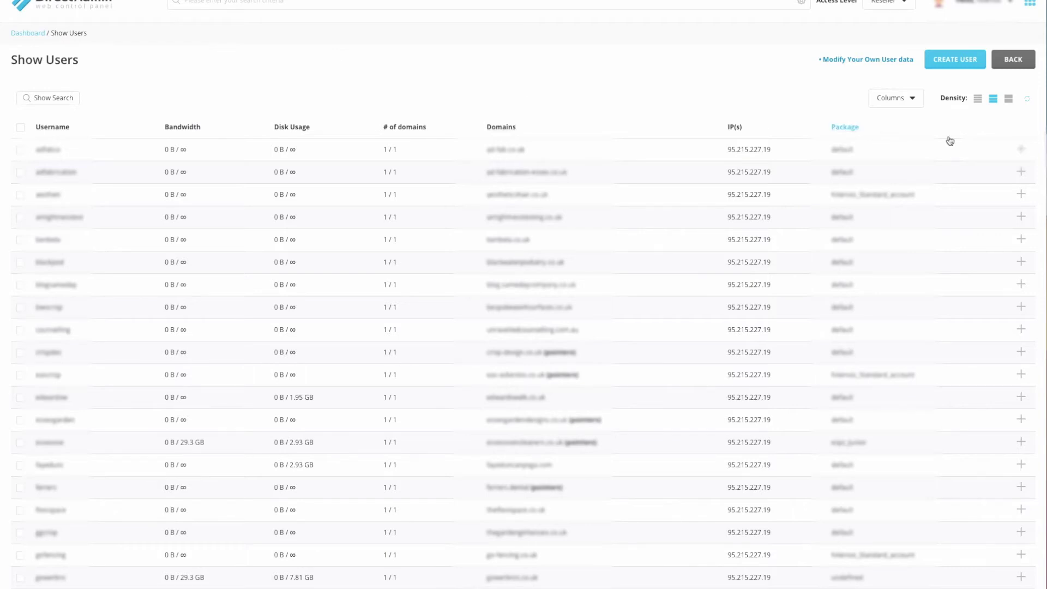
{"action": "left_click", "coordinate": [1022, 153]}
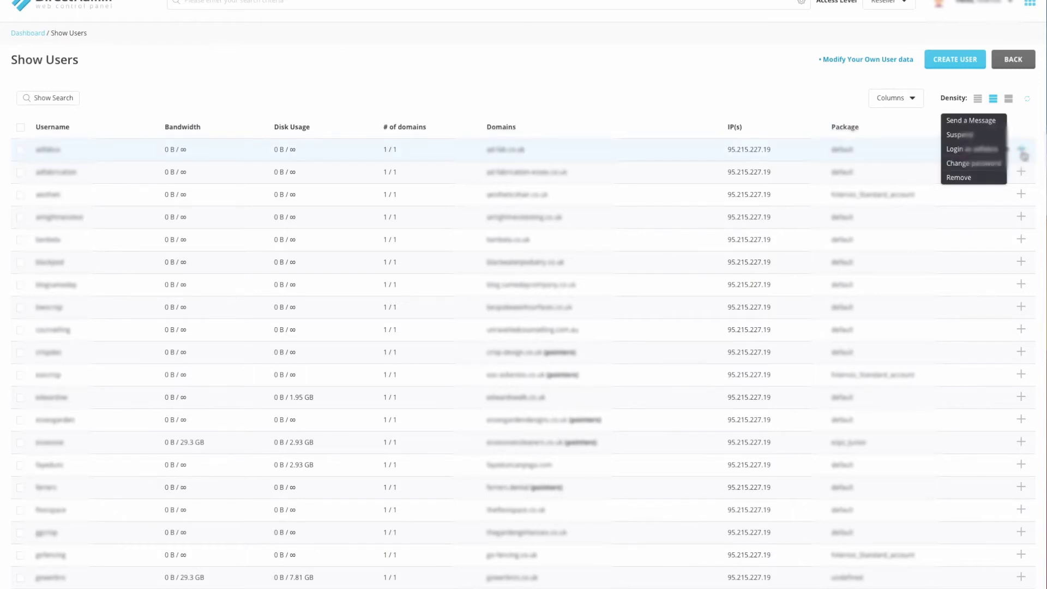
{"action": "left_click", "coordinate": [984, 155]}
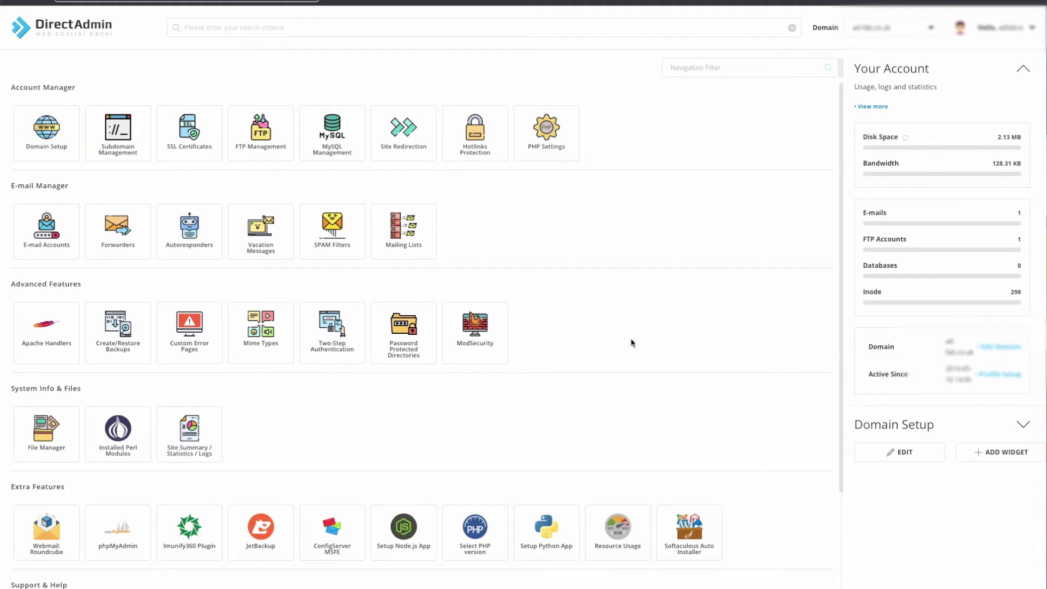
Step: Save a free Let's Encrypt certificate request covering all listed entries and enable Force SSL with https redirect
{"action": "scroll", "coordinate": [652, 342], "scroll_direction": "down", "scroll_amount": 1}
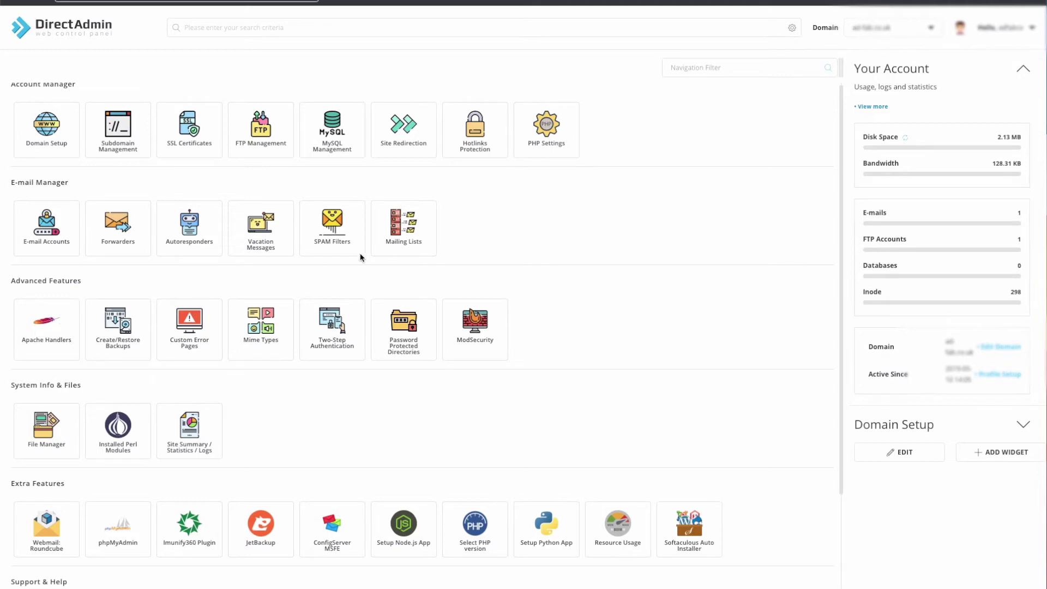
{"action": "left_click", "coordinate": [190, 130]}
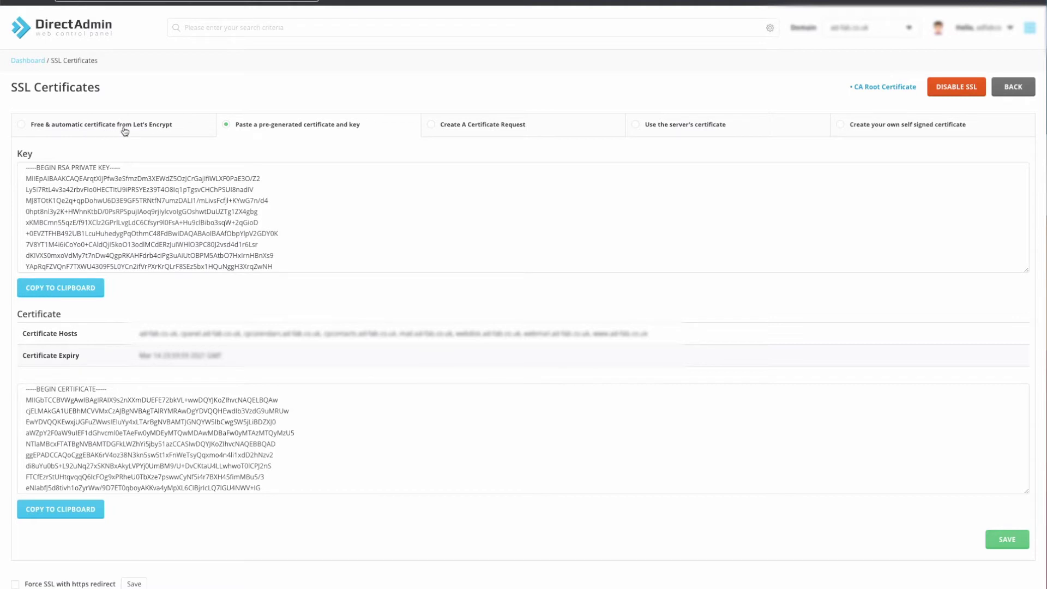
{"action": "left_click", "coordinate": [156, 130]}
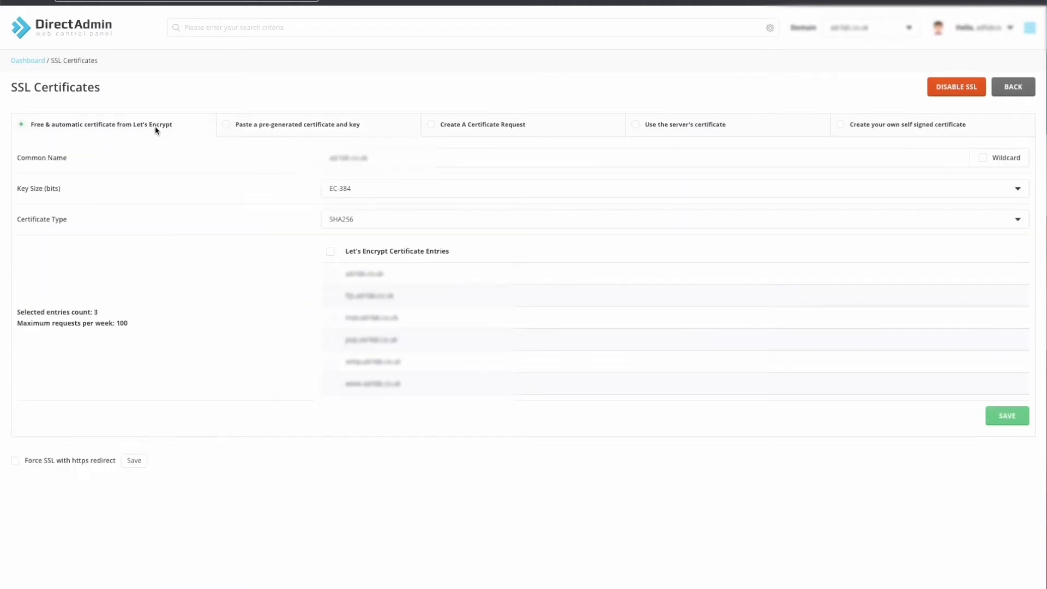
{"action": "left_click", "coordinate": [331, 254]}
{"action": "left_click", "coordinate": [1001, 424]}
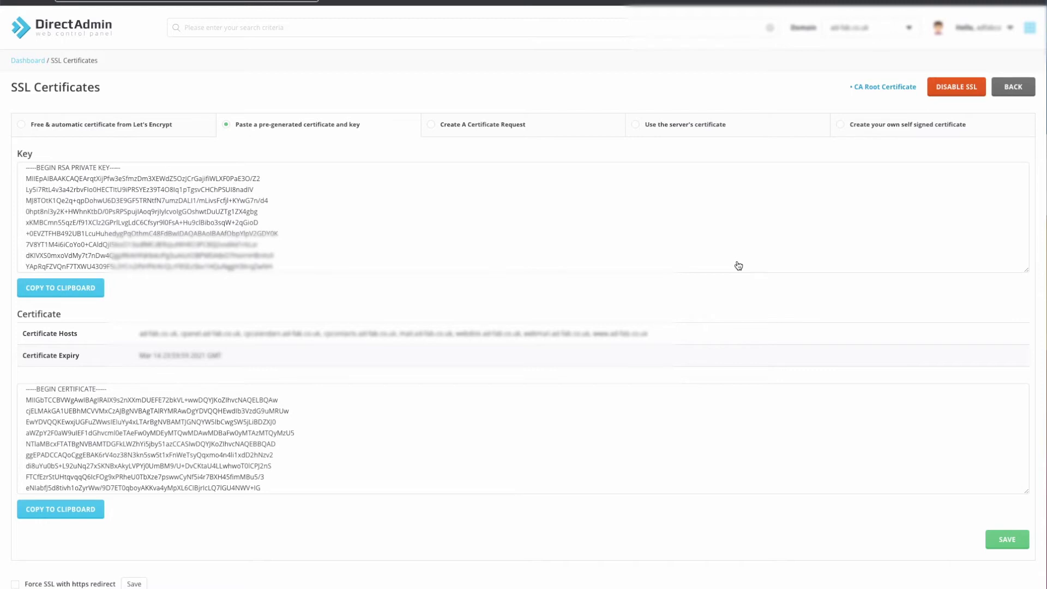
{"action": "left_click", "coordinate": [15, 584]}
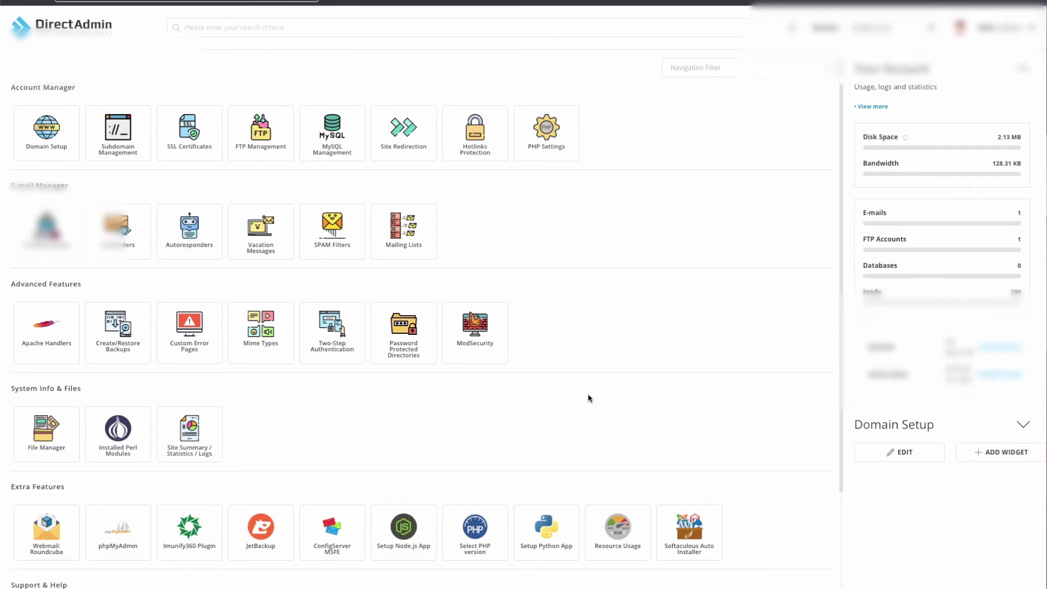
Step: Open the account's PHP selector and show the extensions for PHP version 8.0
{"action": "scroll", "coordinate": [588, 398], "scroll_direction": "down", "scroll_amount": 3}
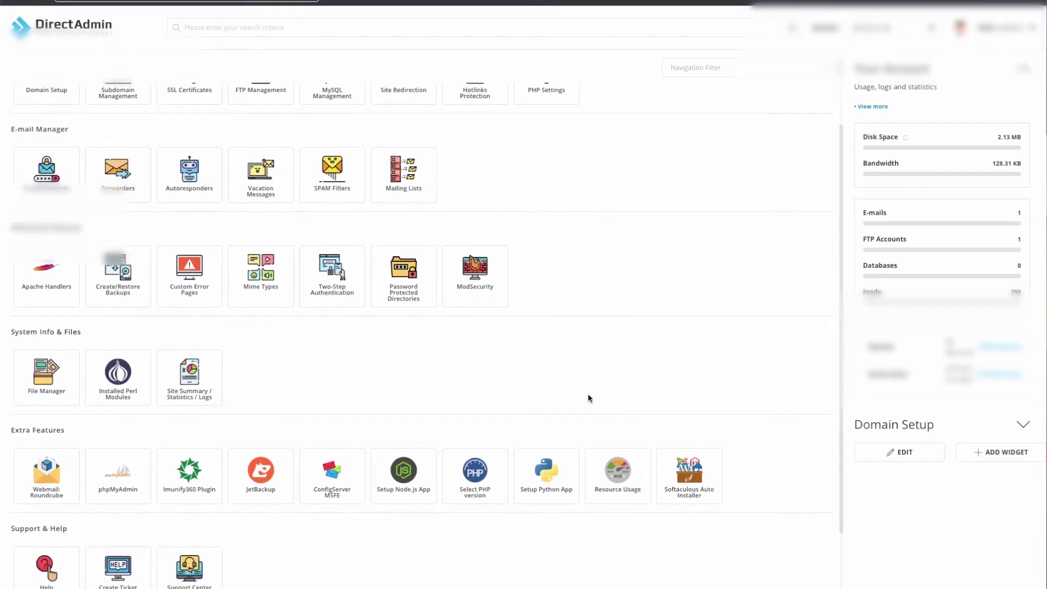
{"action": "scroll", "coordinate": [588, 398], "scroll_direction": "down", "scroll_amount": 1}
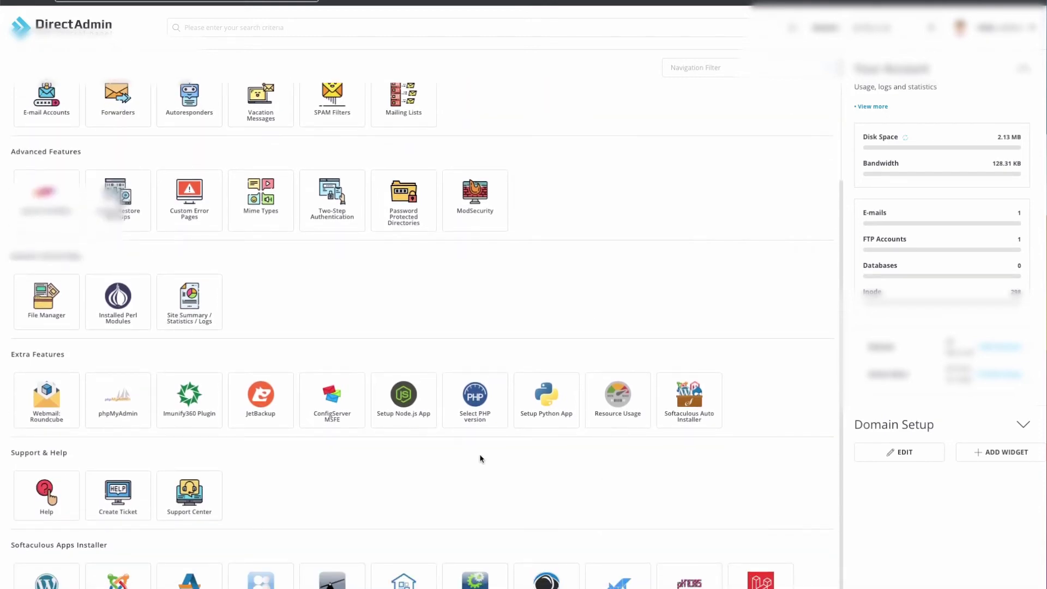
{"action": "left_click", "coordinate": [475, 401]}
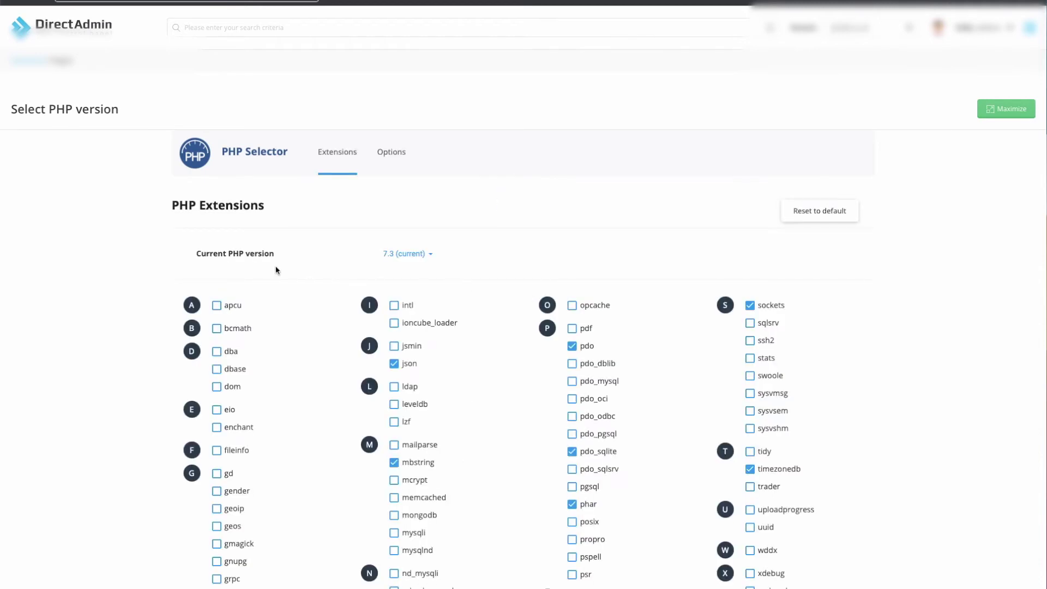
{"action": "left_click", "coordinate": [400, 261]}
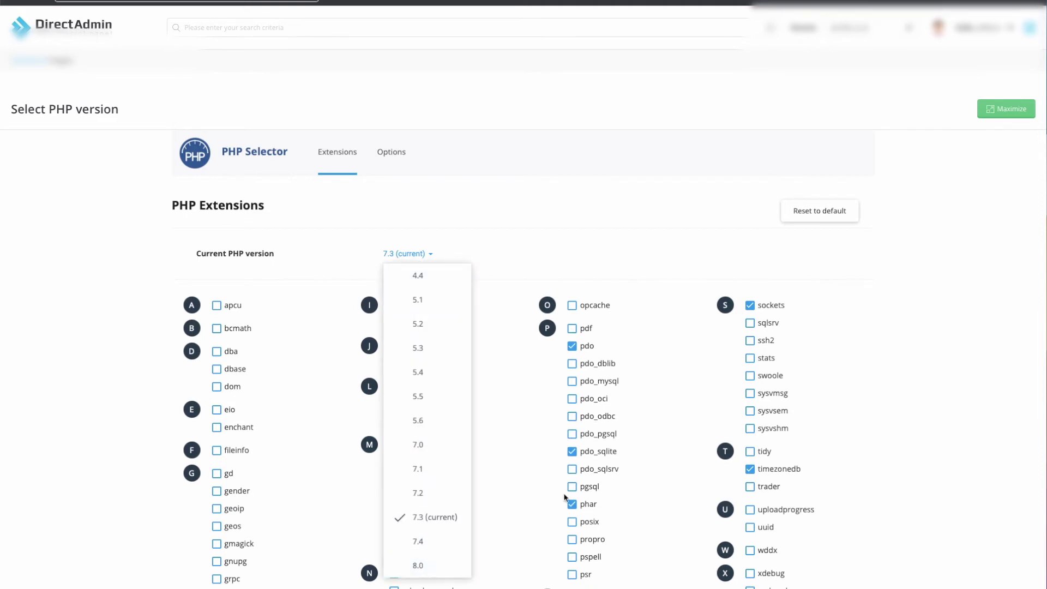
{"action": "left_click", "coordinate": [430, 565]}
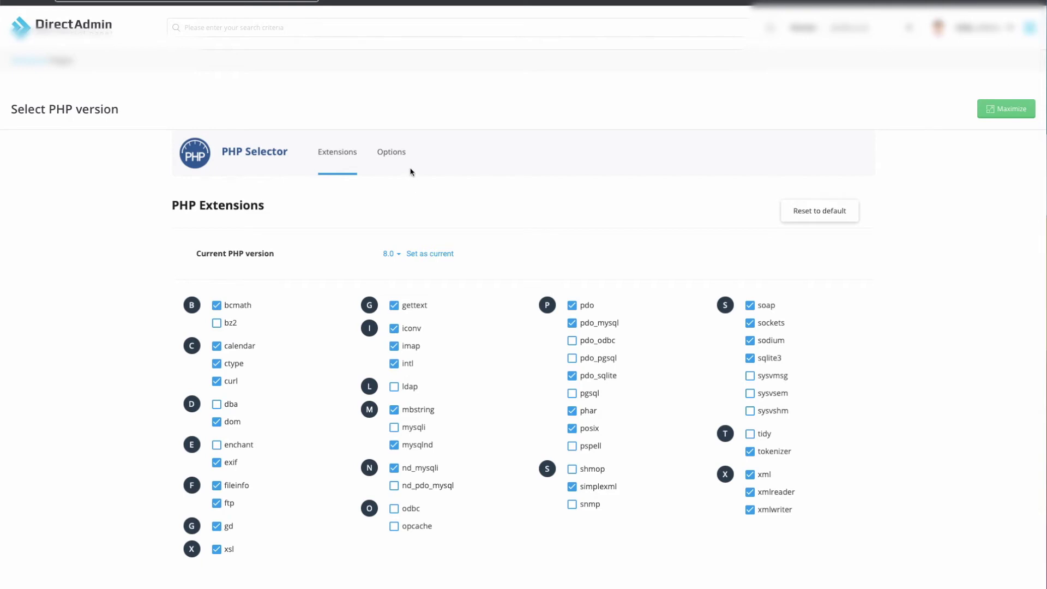
Step: Review the PHP options for the account's current version and return to the user dashboard
{"action": "left_click", "coordinate": [399, 156]}
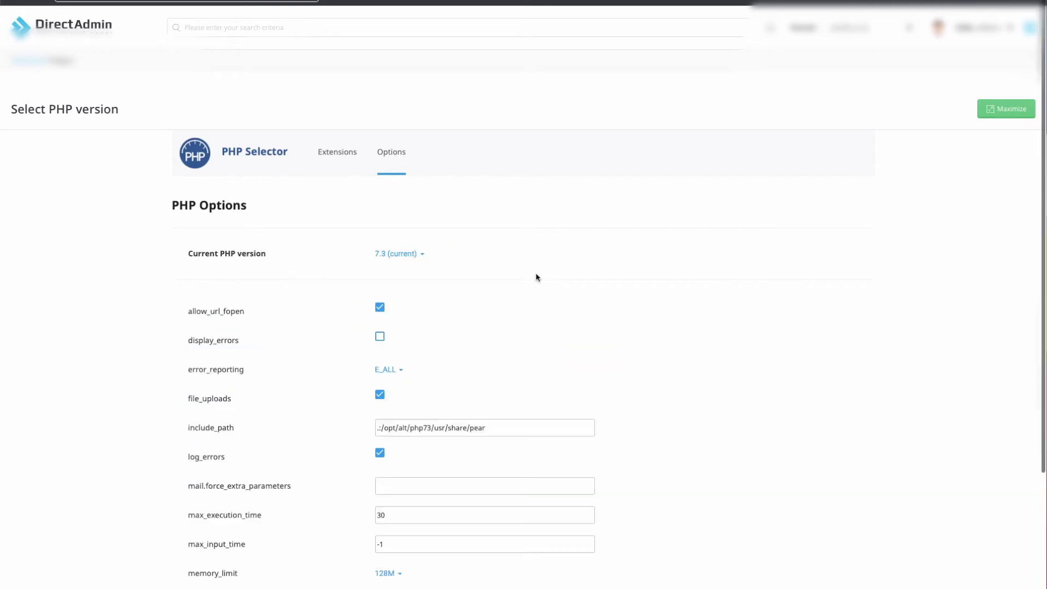
{"action": "scroll", "coordinate": [535, 275], "scroll_direction": "down", "scroll_amount": 3}
{"action": "scroll", "coordinate": [535, 277], "scroll_direction": "down", "scroll_amount": 1}
{"action": "scroll", "coordinate": [536, 277], "scroll_direction": "up", "scroll_amount": 4}
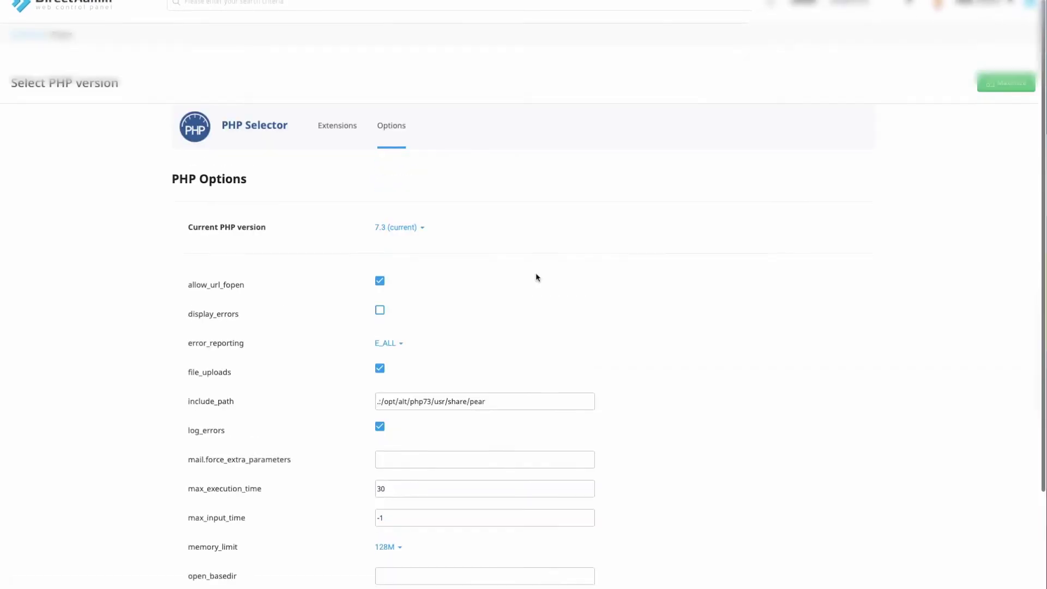
{"action": "left_click", "coordinate": [80, 31]}
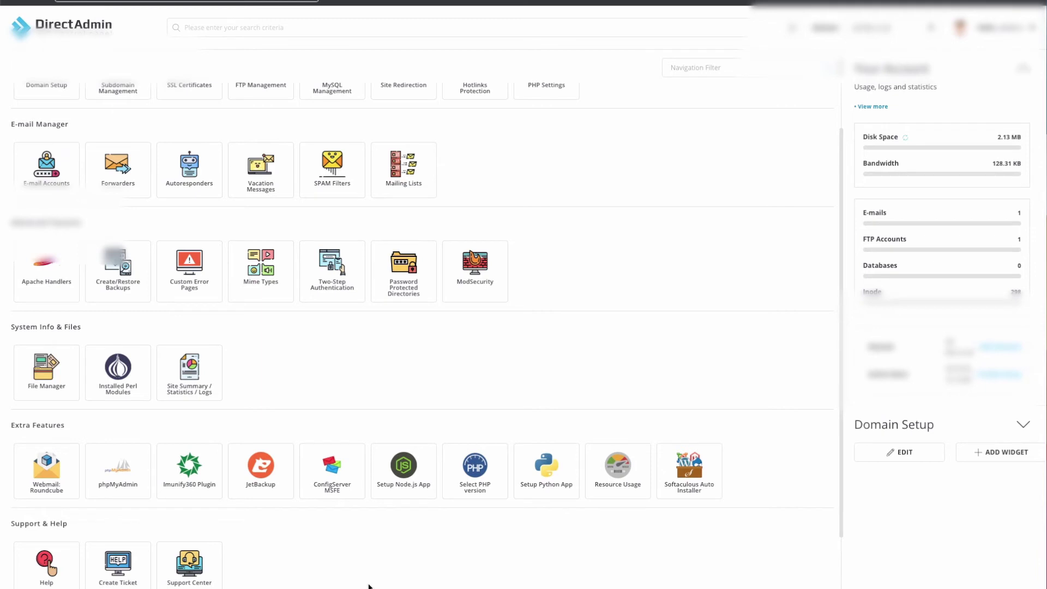
{"action": "scroll", "coordinate": [369, 587], "scroll_direction": "down", "scroll_amount": 3}
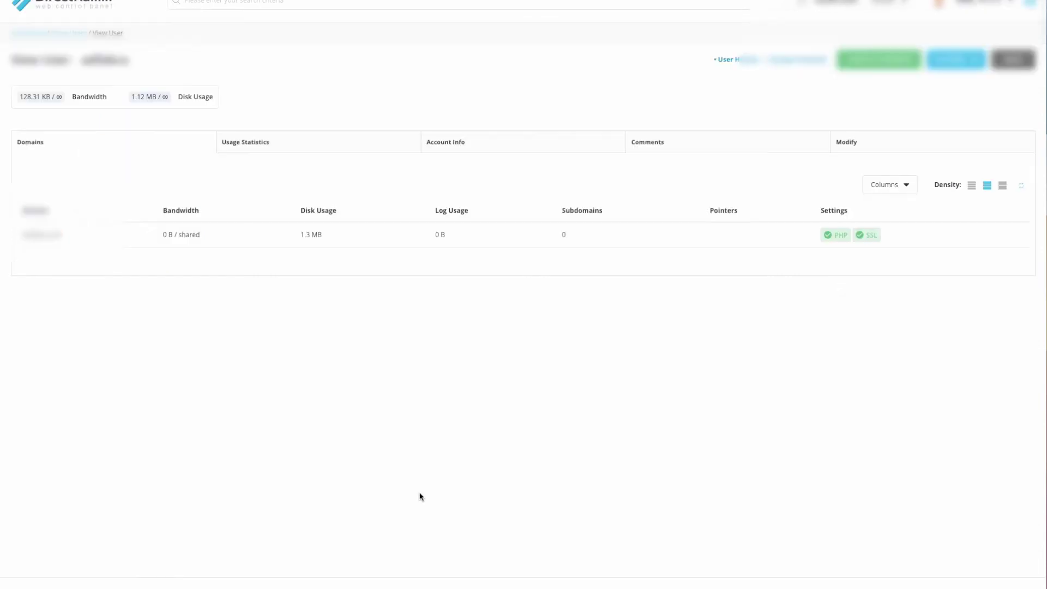
Step: From the reseller dashboard, open the existing user package and review its limits, access settings and policies
{"action": "left_click", "coordinate": [78, 2]}
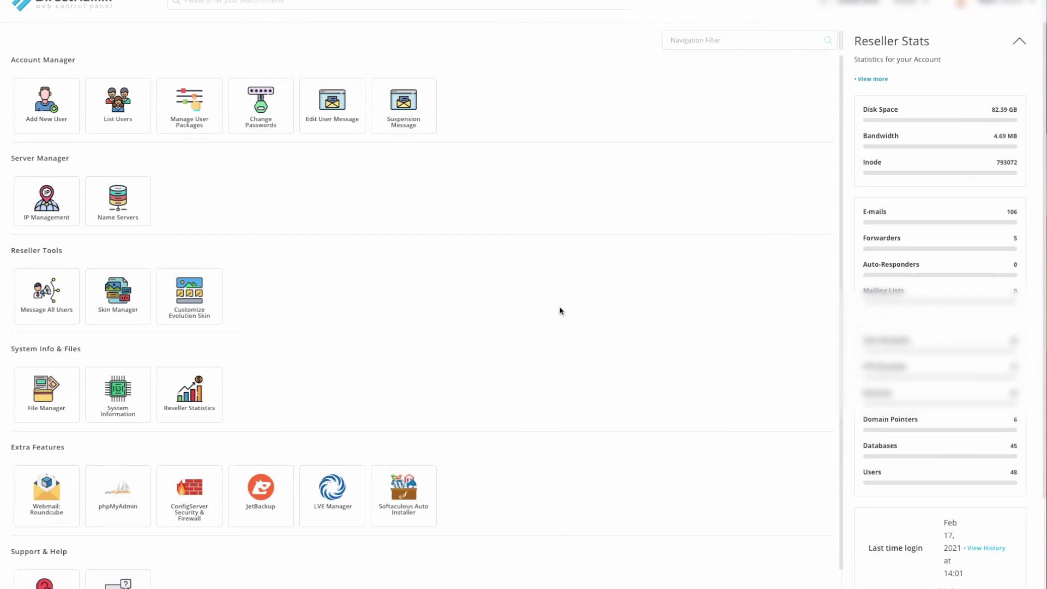
{"action": "left_click", "coordinate": [183, 111]}
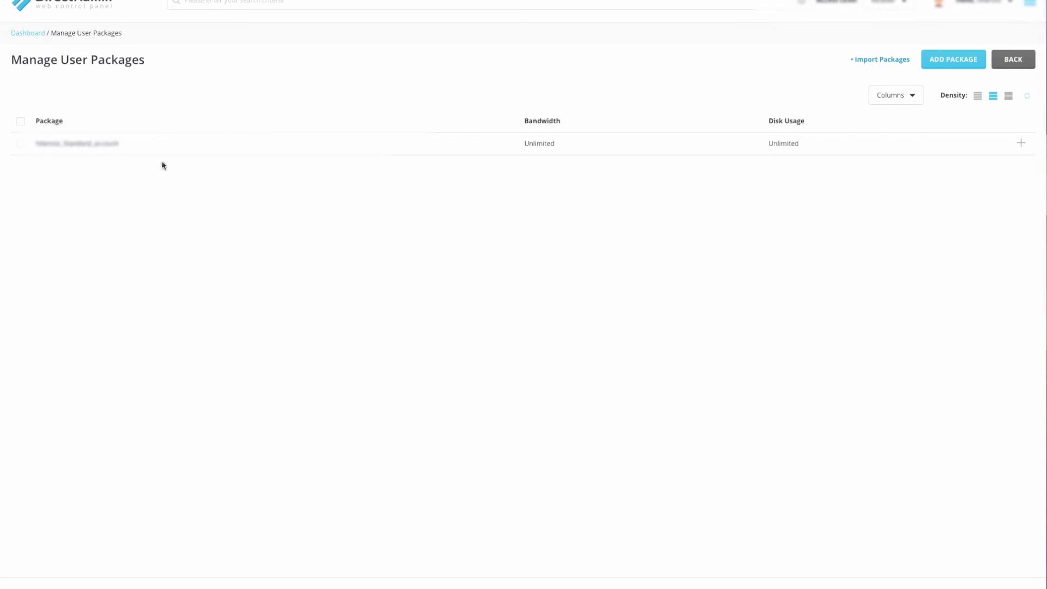
{"action": "left_click", "coordinate": [108, 146]}
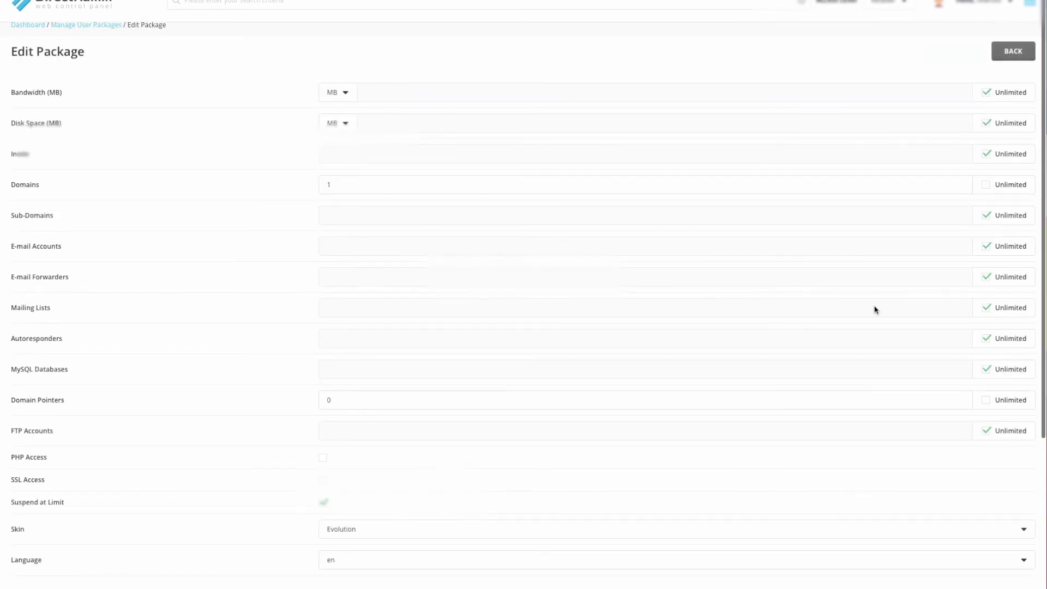
{"action": "scroll", "coordinate": [772, 366], "scroll_direction": "down", "scroll_amount": 4}
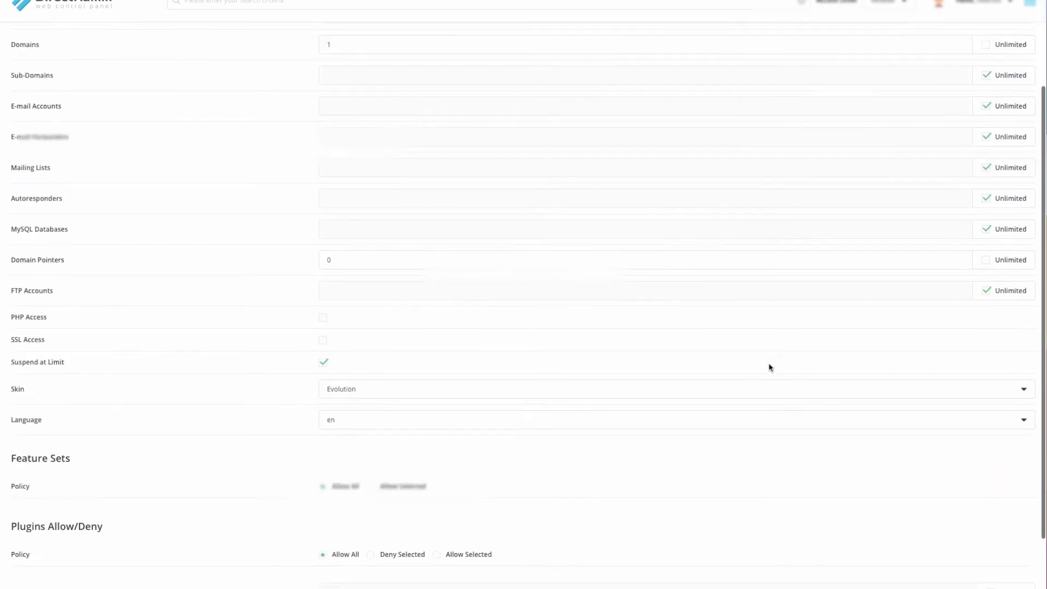
{"action": "scroll", "coordinate": [770, 366], "scroll_direction": "up", "scroll_amount": 4}
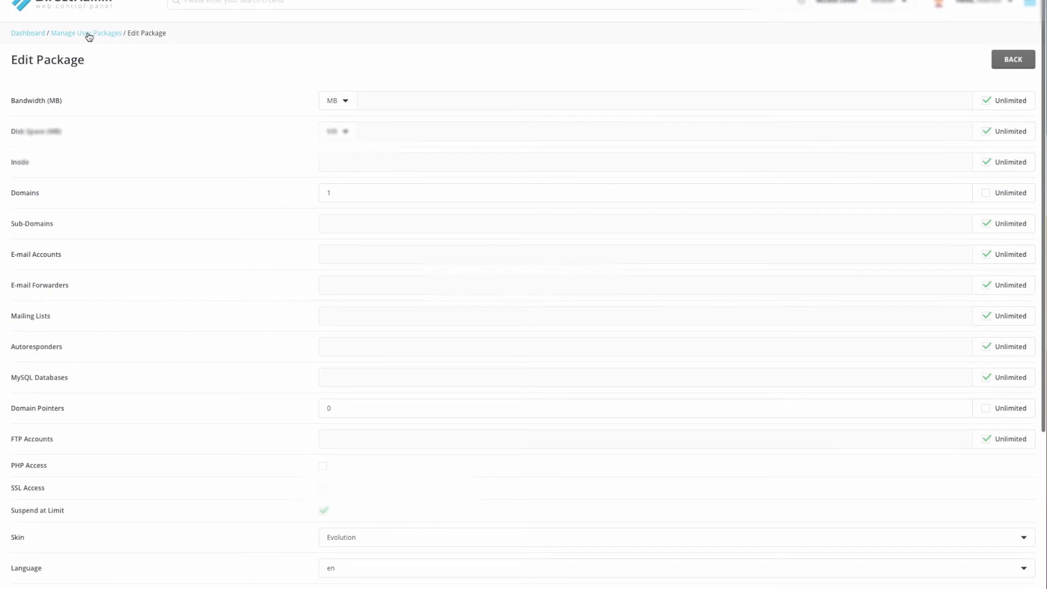
Step: Return to the user package list, select the existing package, view its copy dialog and close it without copying
{"action": "left_click", "coordinate": [86, 33]}
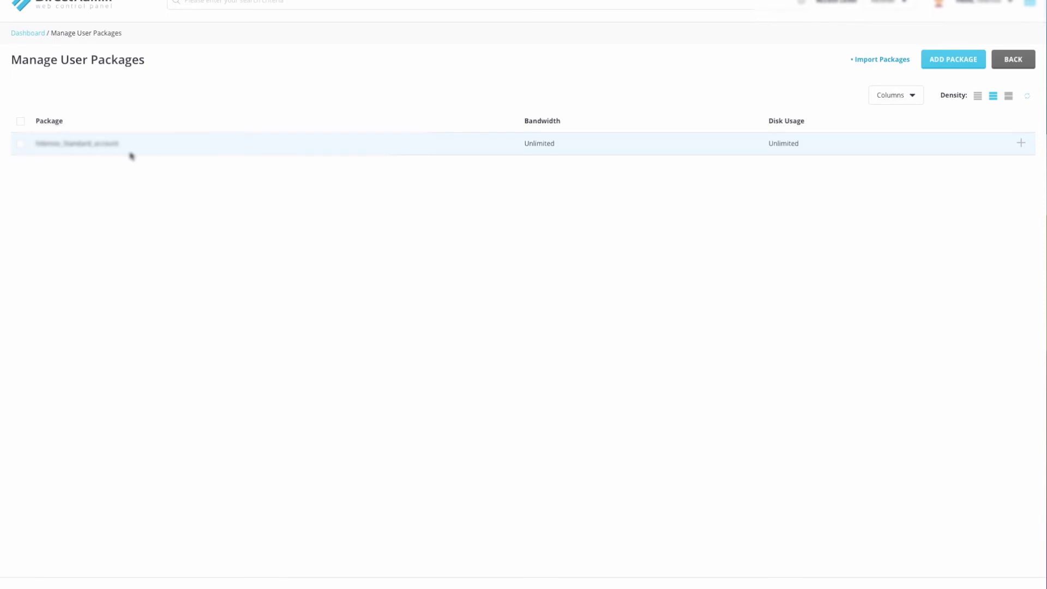
{"action": "left_click", "coordinate": [21, 144]}
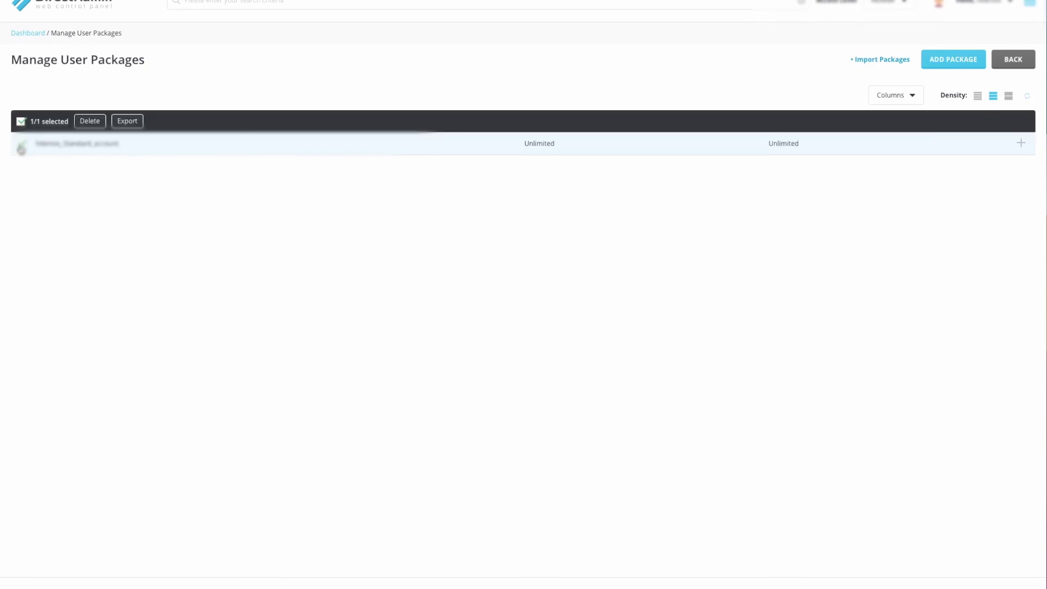
{"action": "left_click", "coordinate": [1020, 145]}
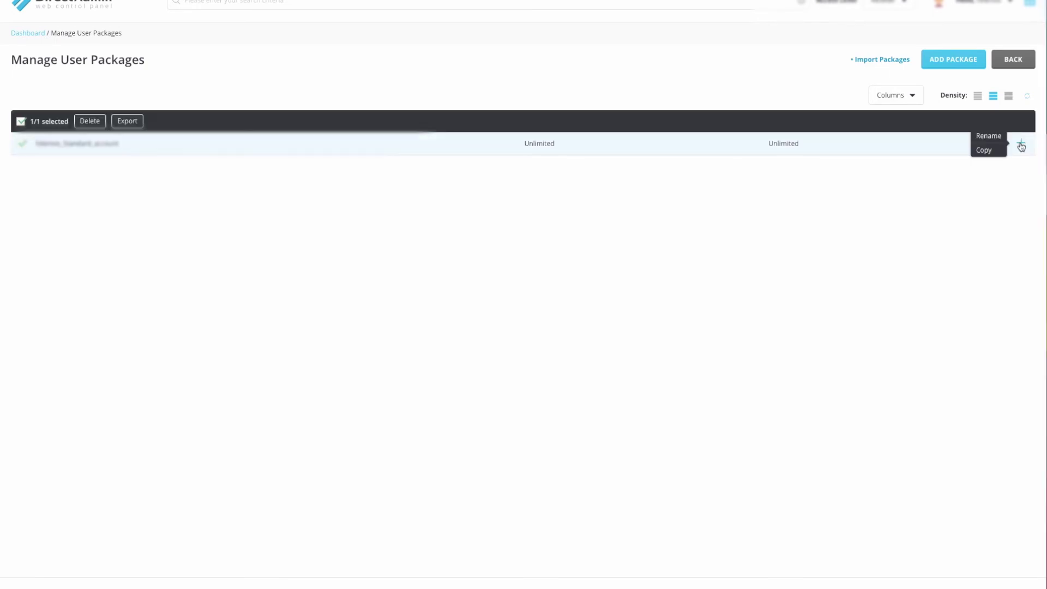
{"action": "left_click", "coordinate": [999, 150]}
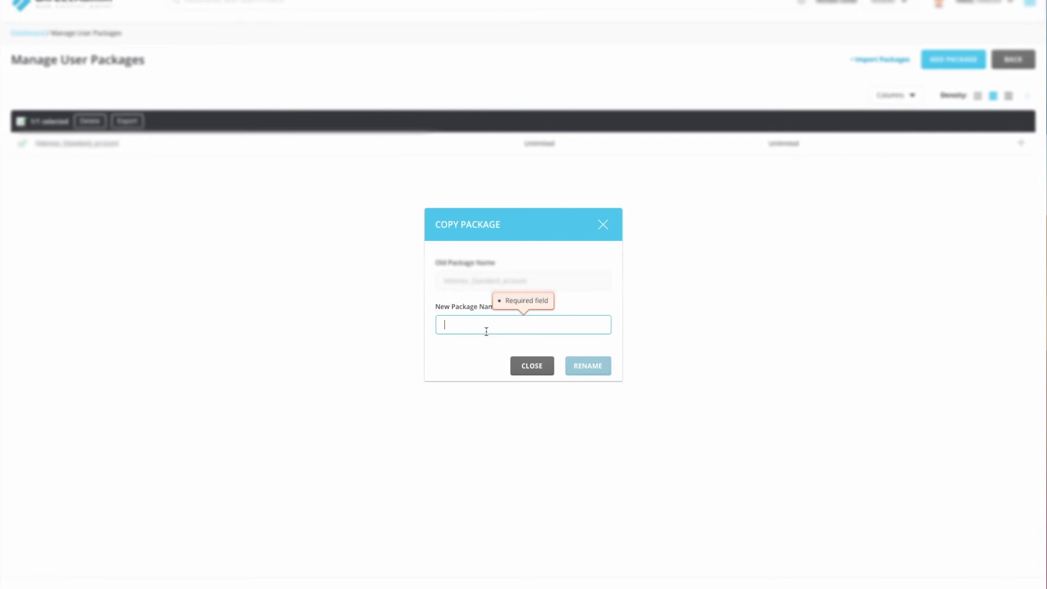
{"action": "left_click", "coordinate": [521, 365]}
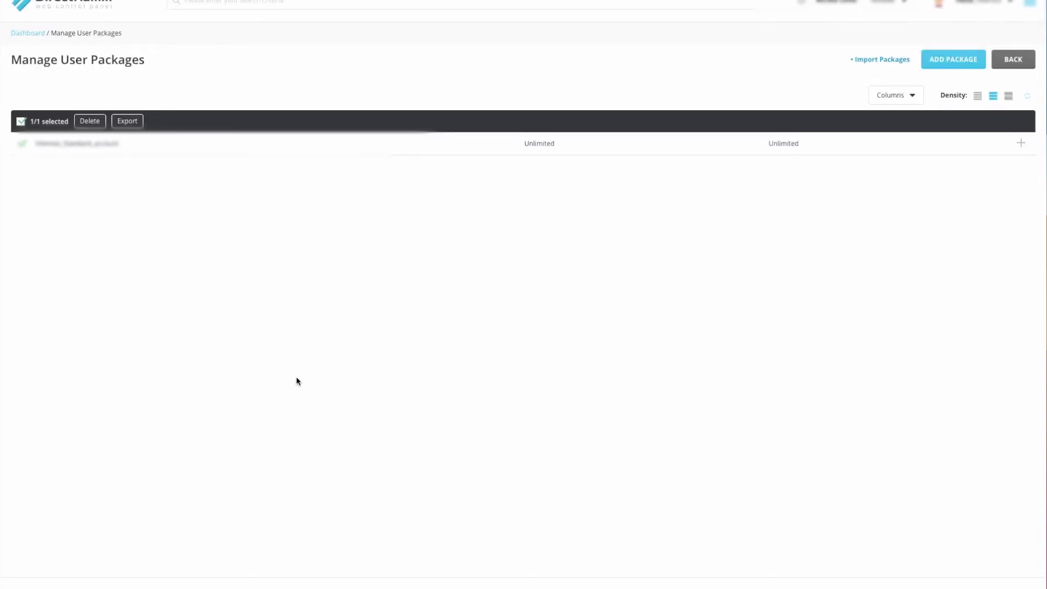
Step: From the reseller's user list, open the first user's modification settings, assign the existing user package and save
{"action": "left_click", "coordinate": [26, 33]}
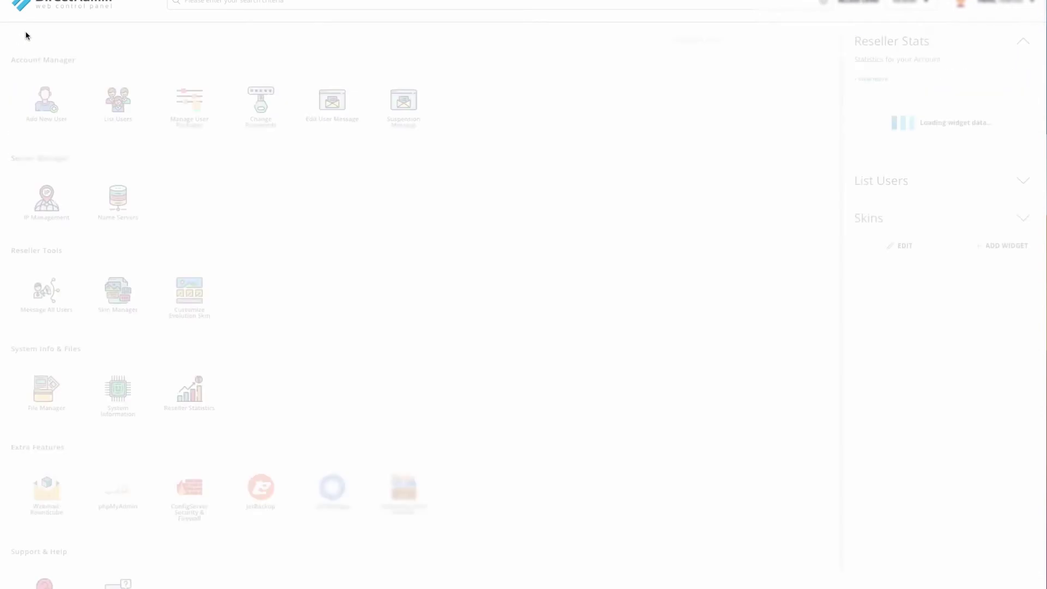
{"action": "left_click", "coordinate": [122, 107]}
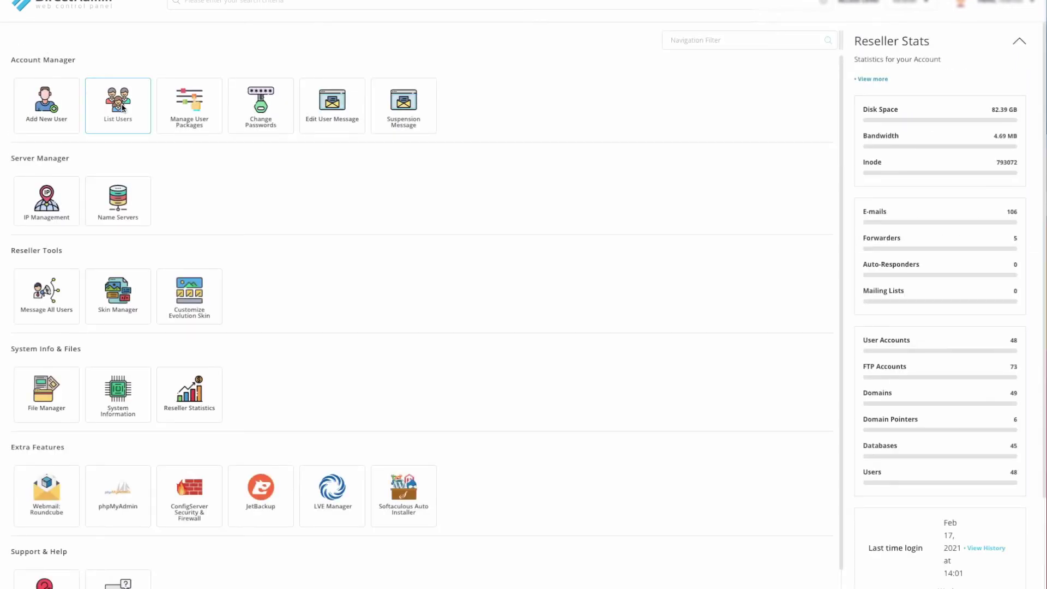
{"action": "left_click", "coordinate": [51, 153]}
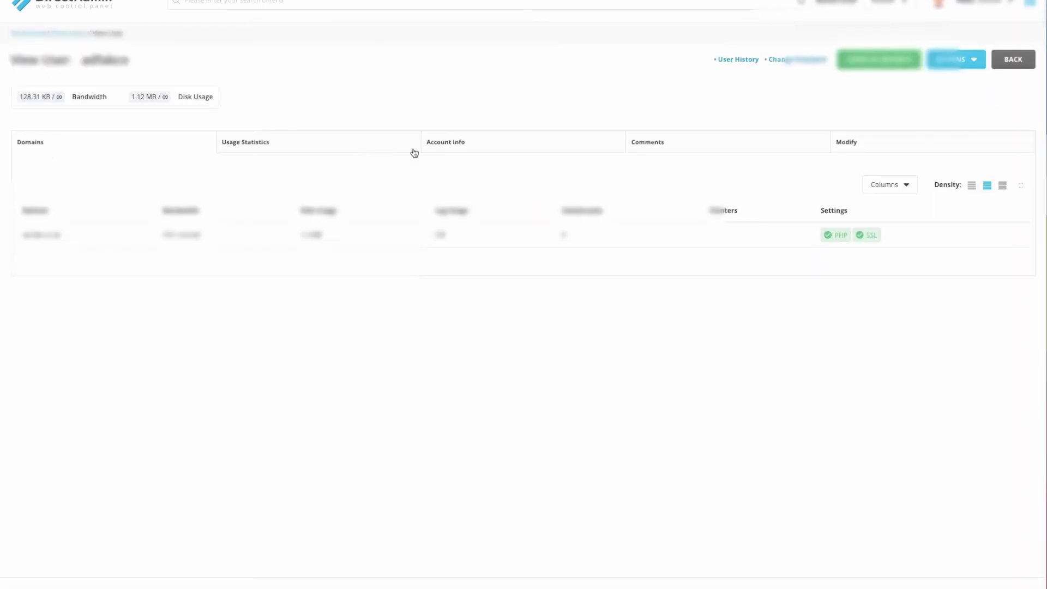
{"action": "left_click", "coordinate": [857, 145]}
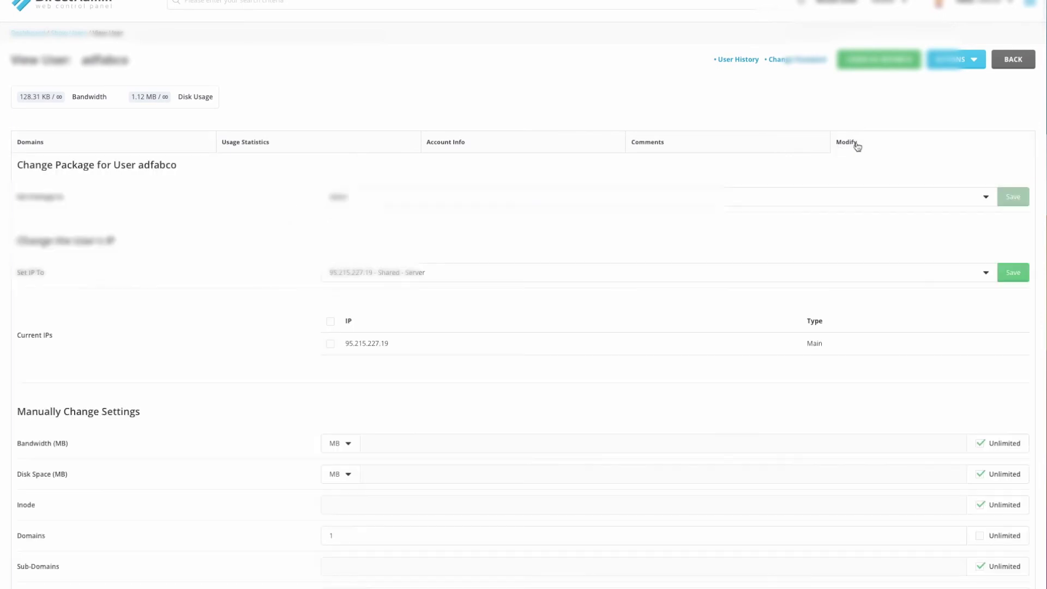
{"action": "left_click", "coordinate": [521, 195]}
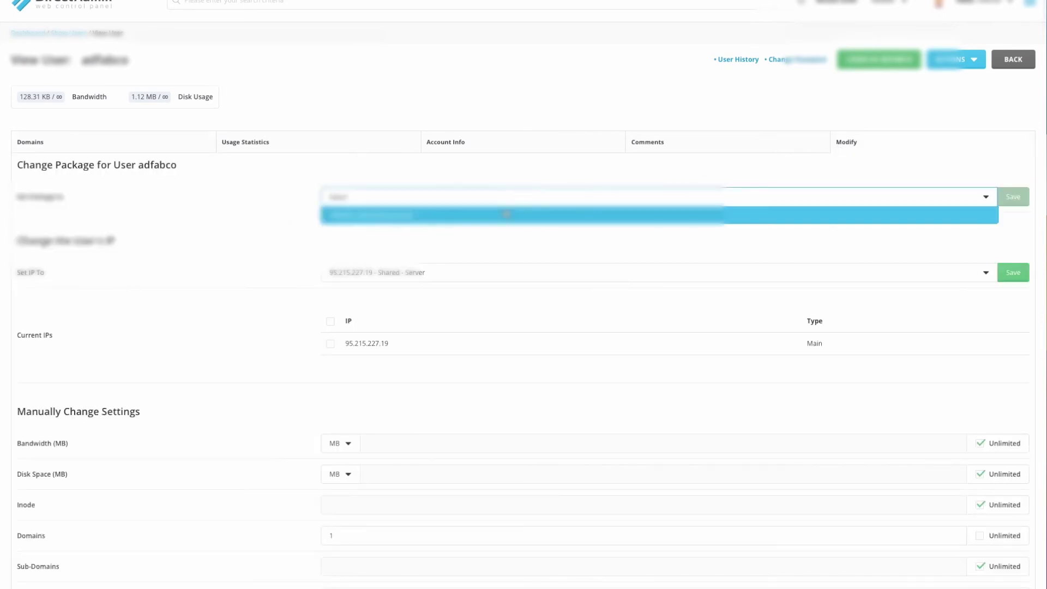
{"action": "left_click", "coordinate": [506, 215]}
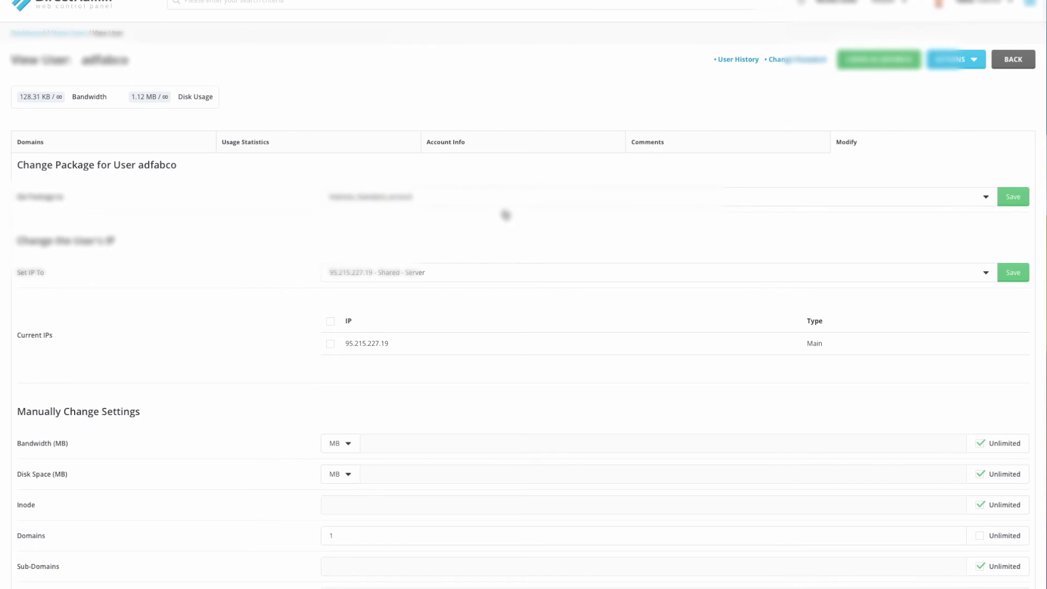
{"action": "left_click", "coordinate": [1017, 204]}
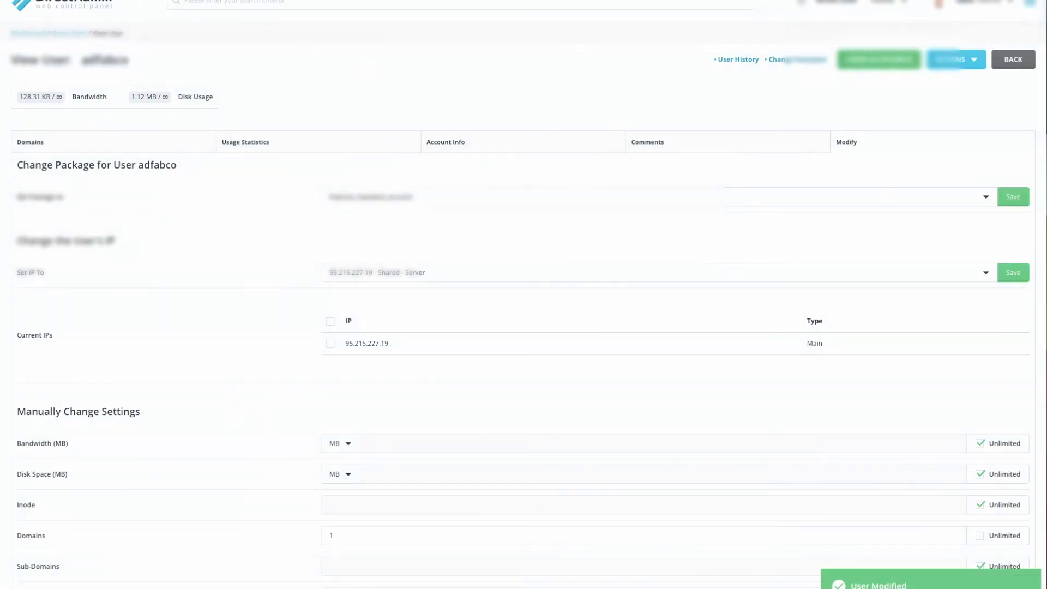
{"action": "scroll", "coordinate": [54, 6], "scroll_direction": "down", "scroll_amount": 1}
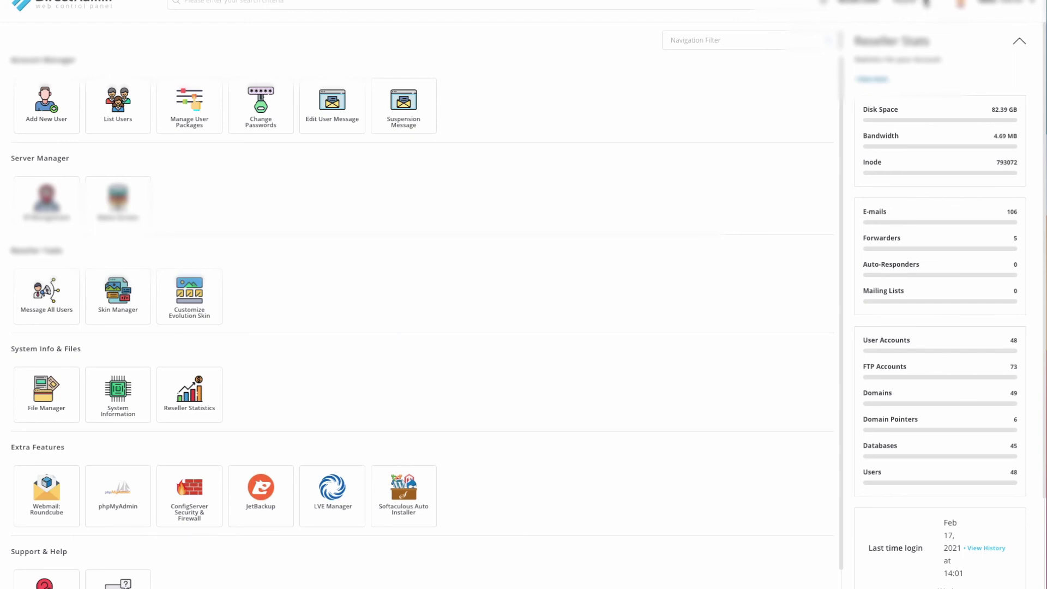
Step: Switch the access level to User, look through the available user features and return to the Reseller level
{"action": "left_click", "coordinate": [922, 5]}
{"action": "left_click", "coordinate": [903, 37]}
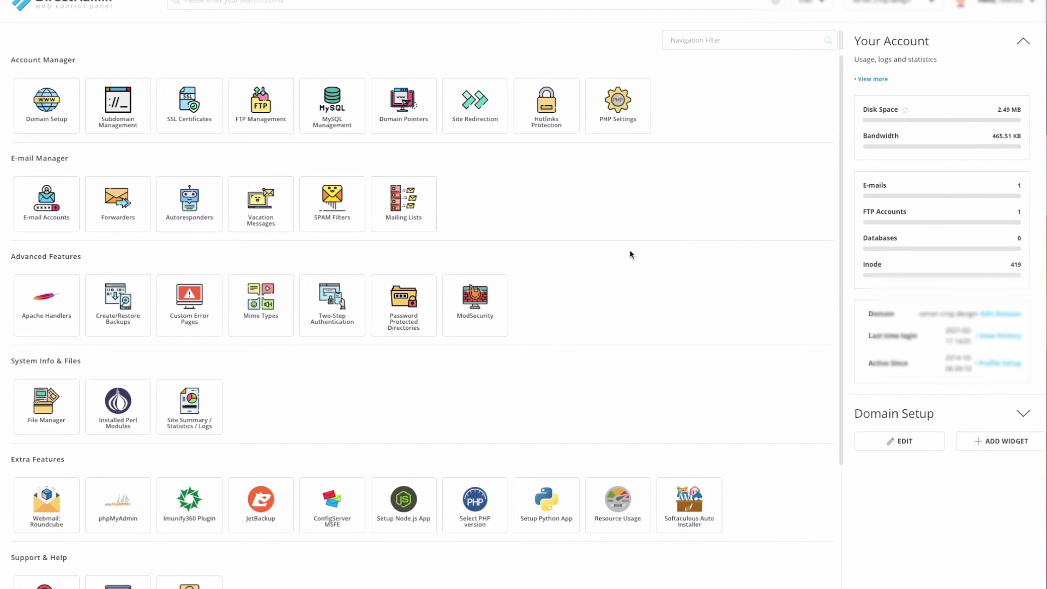
{"action": "scroll", "coordinate": [630, 254], "scroll_direction": "down", "scroll_amount": 4}
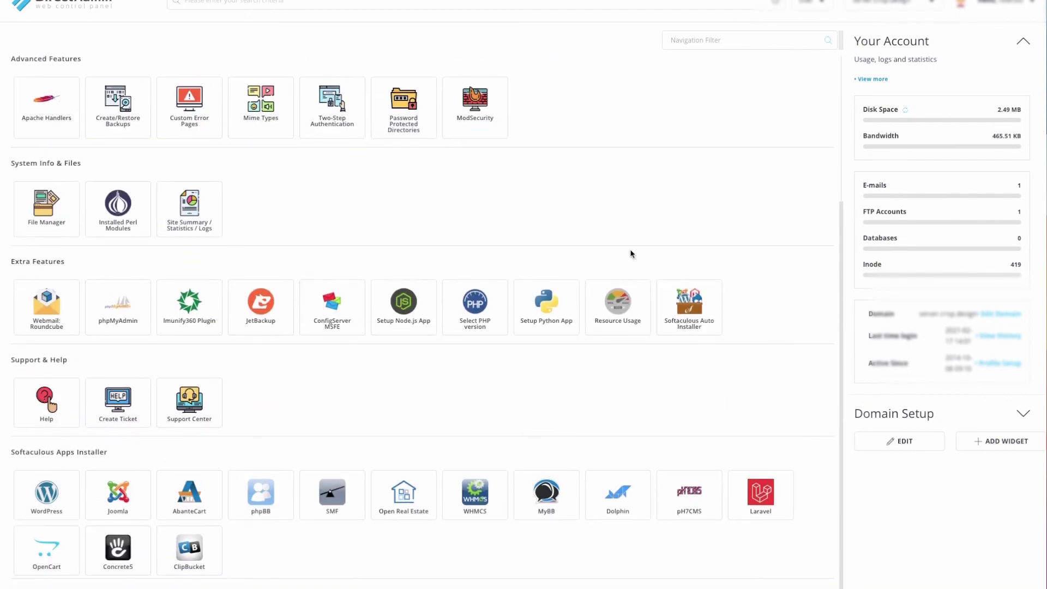
{"action": "scroll", "coordinate": [630, 254], "scroll_direction": "up", "scroll_amount": 4}
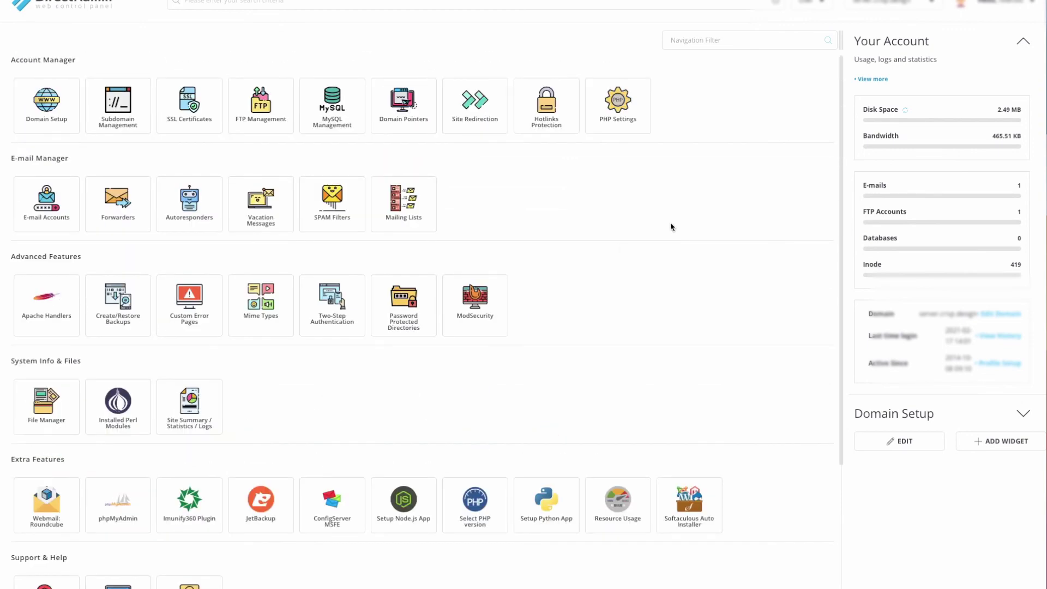
{"action": "left_click", "coordinate": [825, 4]}
{"action": "left_click", "coordinate": [812, 18]}
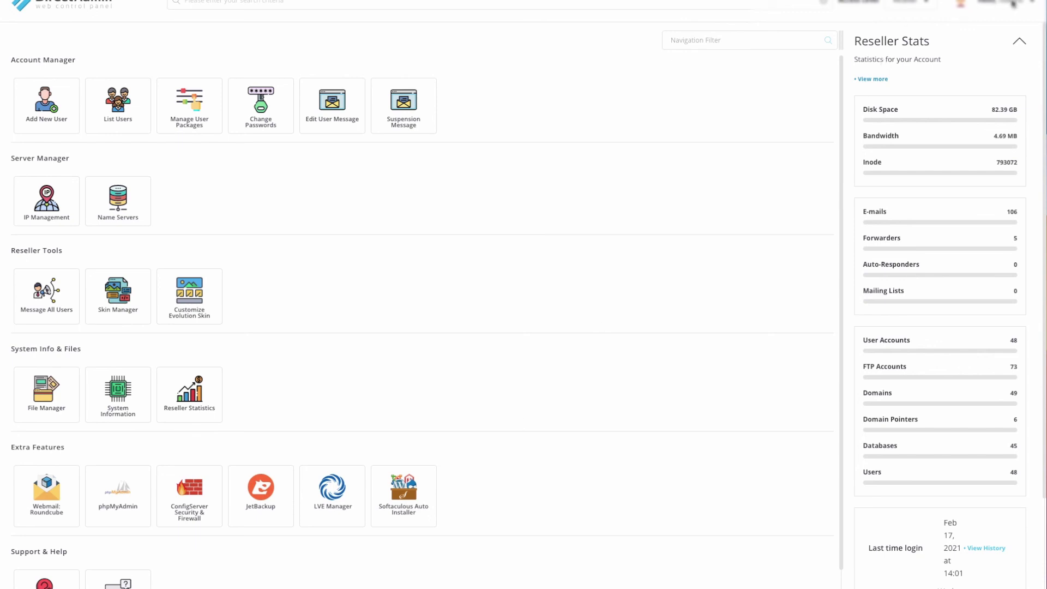
Step: Change the skin layout to Standard in the skin options and switch the access level to User
{"action": "left_click", "coordinate": [1013, 4]}
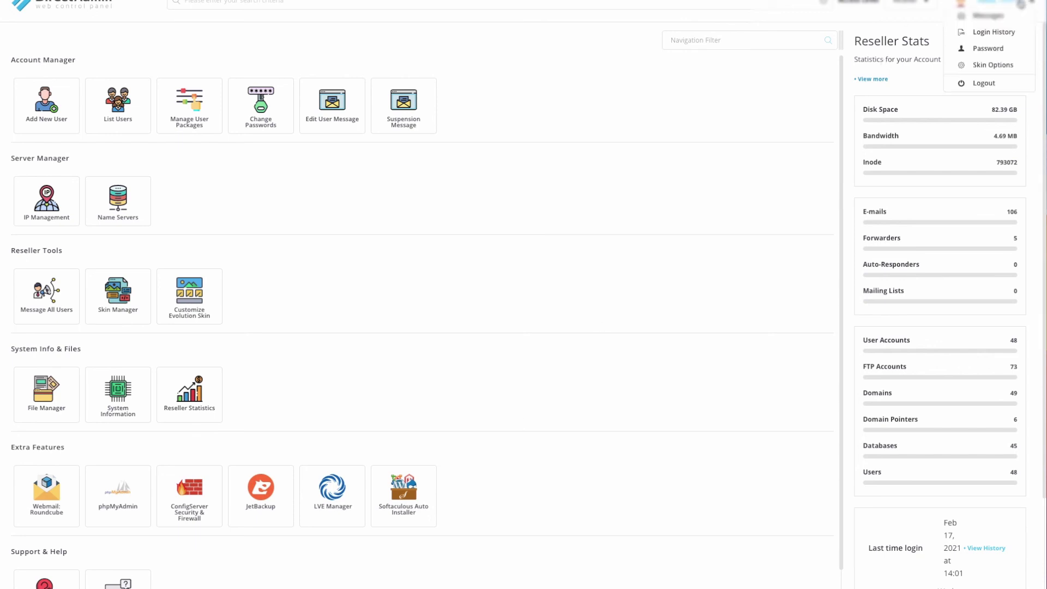
{"action": "left_click", "coordinate": [1002, 66]}
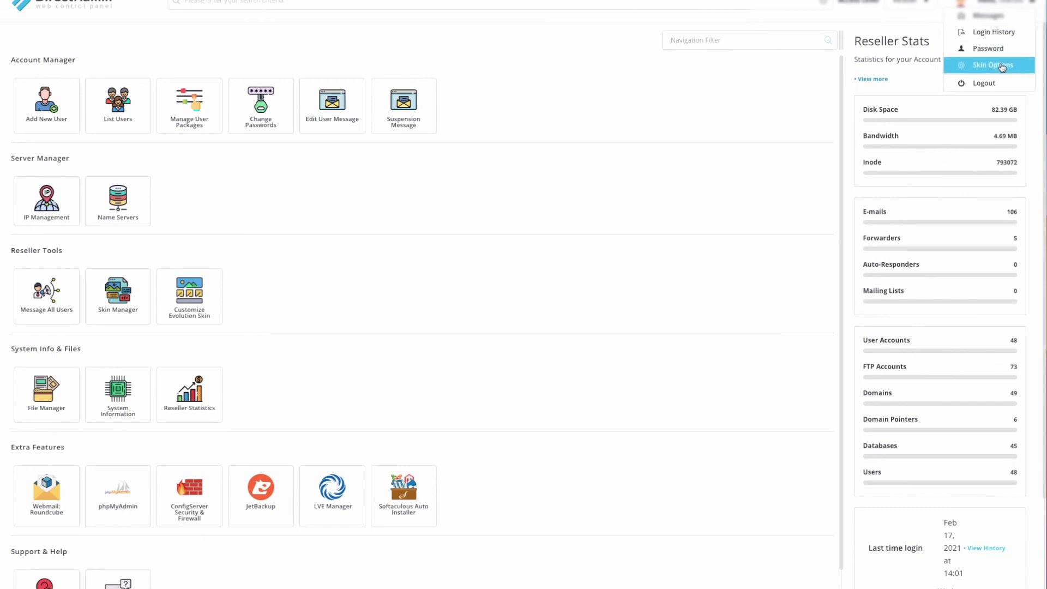
{"action": "left_click", "coordinate": [960, 52]}
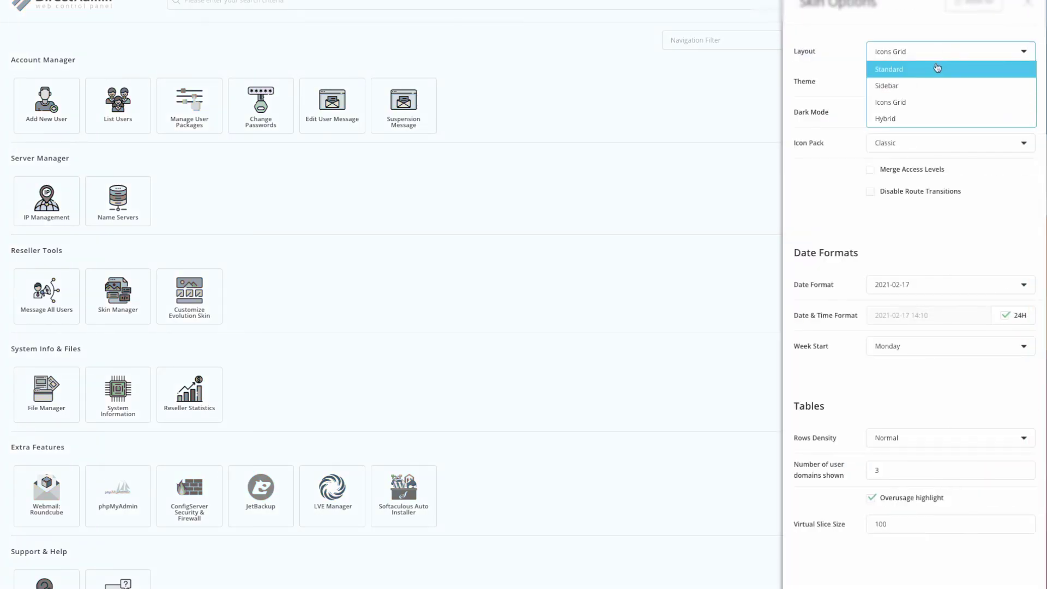
{"action": "left_click", "coordinate": [936, 68]}
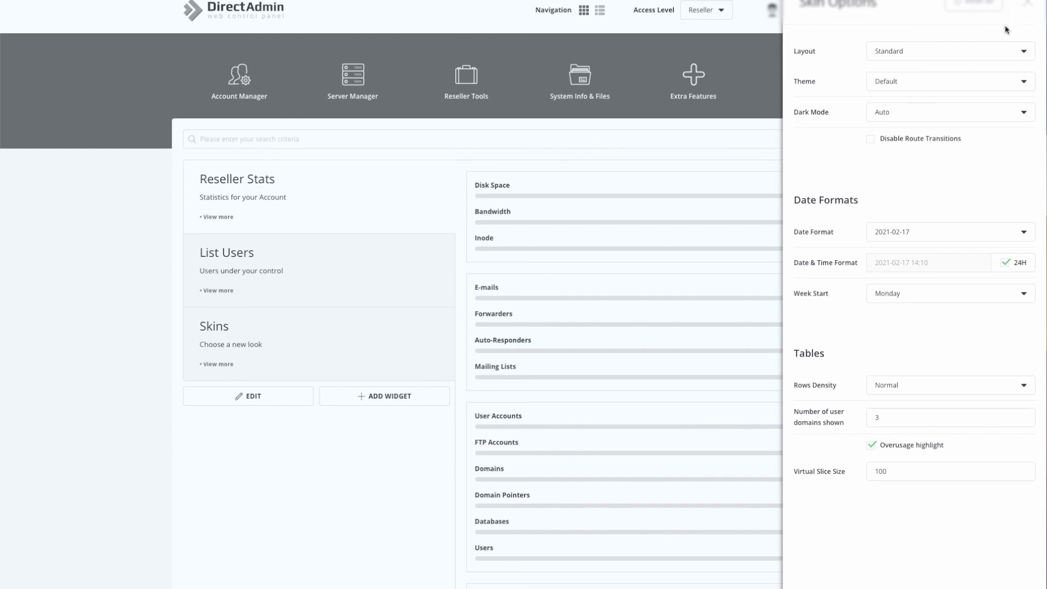
{"action": "left_click", "coordinate": [1029, 5]}
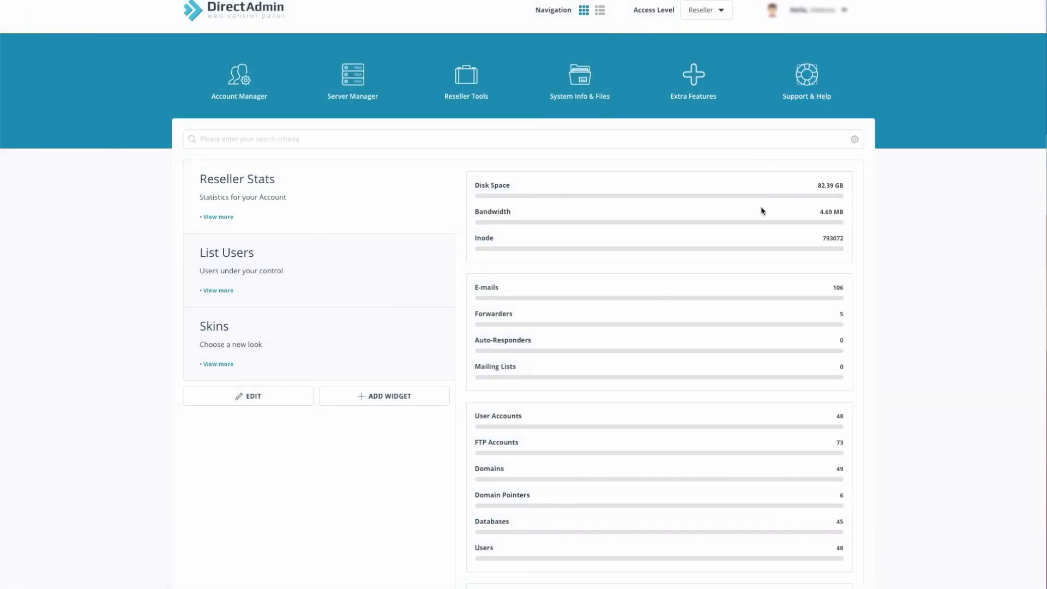
{"action": "left_click", "coordinate": [717, 11]}
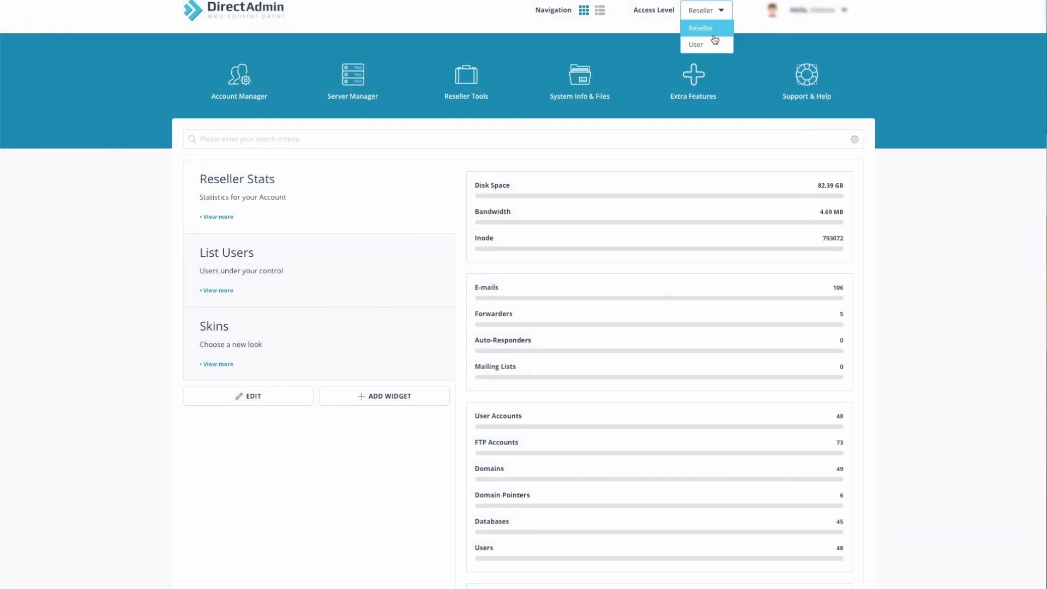
{"action": "left_click", "coordinate": [714, 42]}
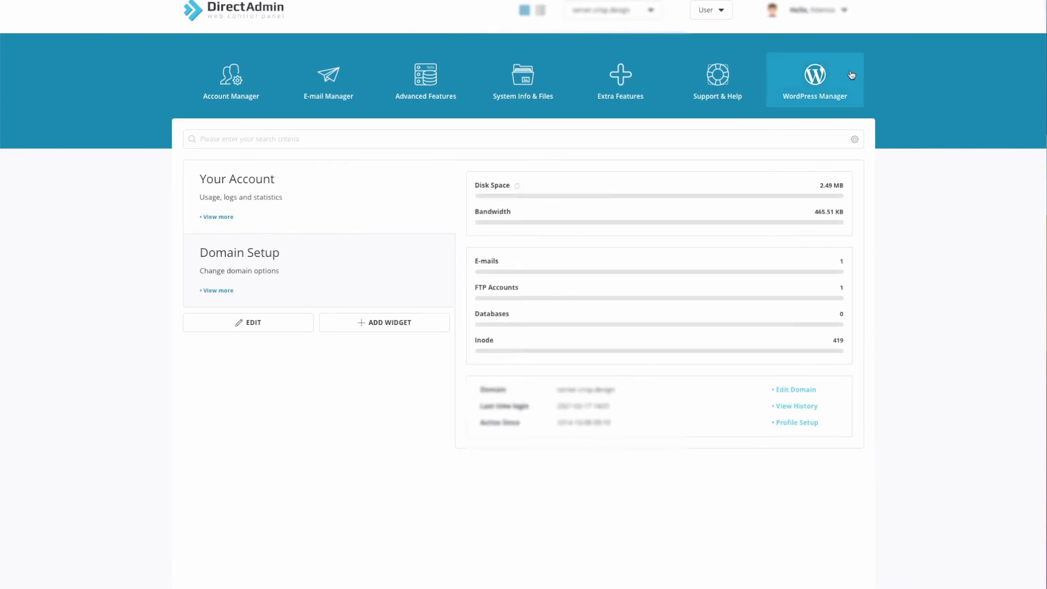